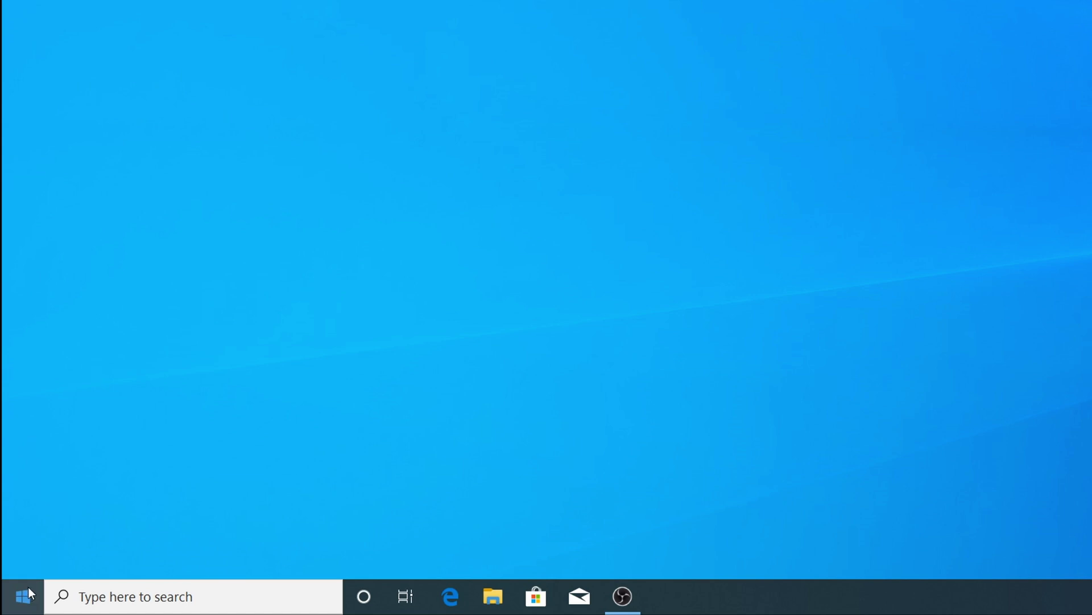
# Start a Windows update check from the Check for updates settings, then close them
pyautogui.click(24, 595)
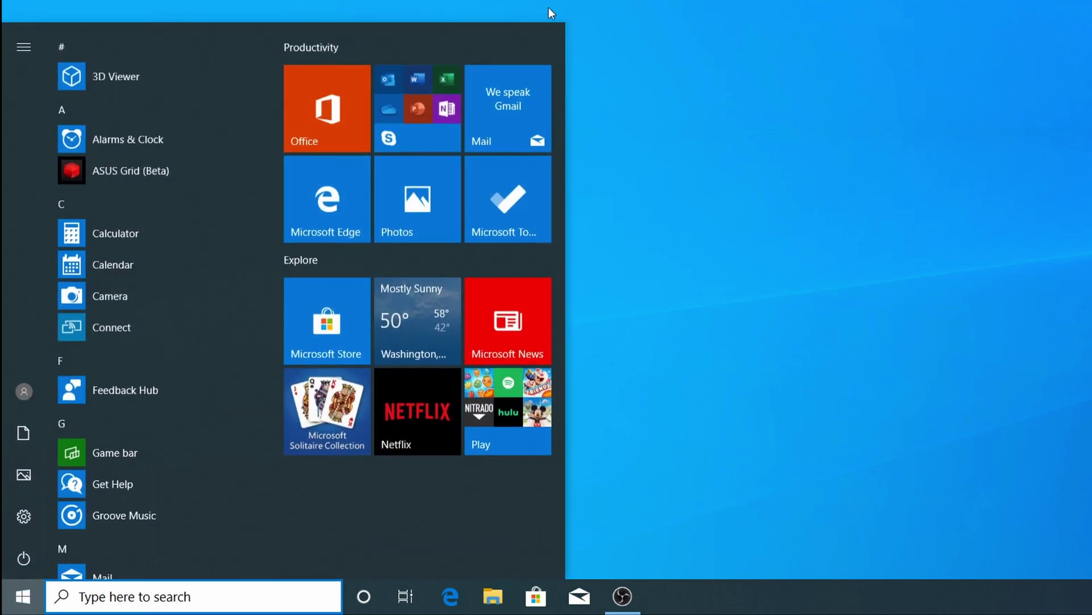
pyautogui.write('up')
pyautogui.press('Return')
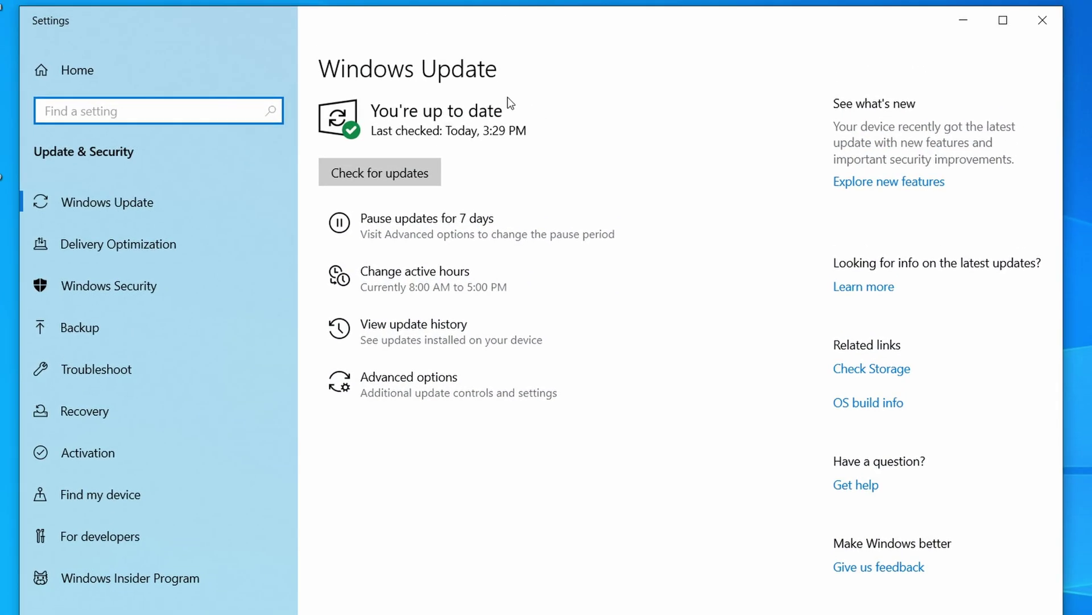
pyautogui.click(398, 170)
pyautogui.click(1057, 21)
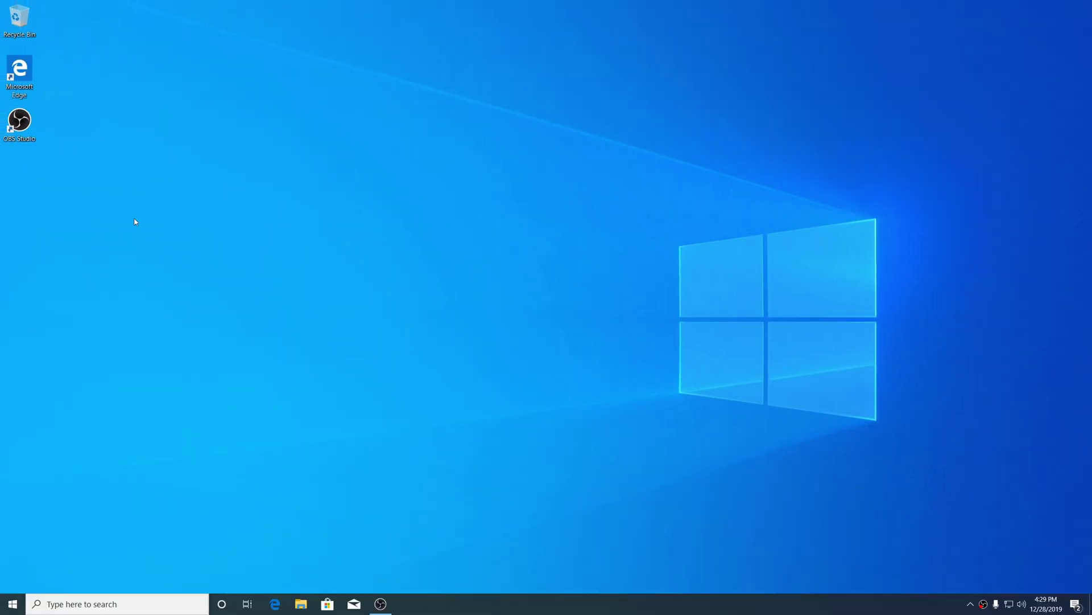
# Launch Microsoft Edge, search for 'blender' and open the blender.org homepage
pyautogui.doubleClick(17, 71)
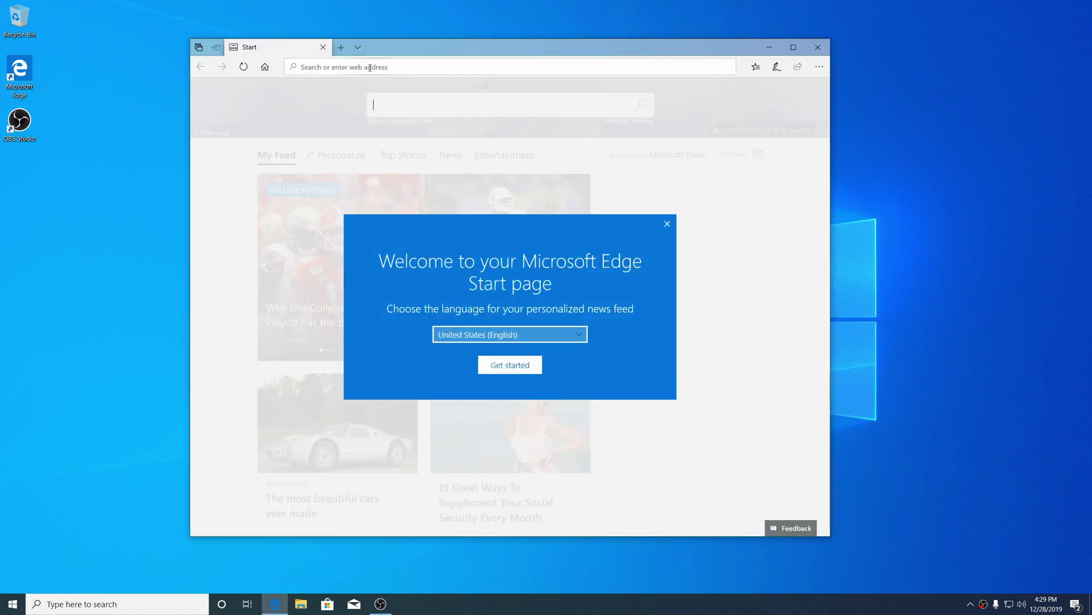
pyautogui.write('blender')
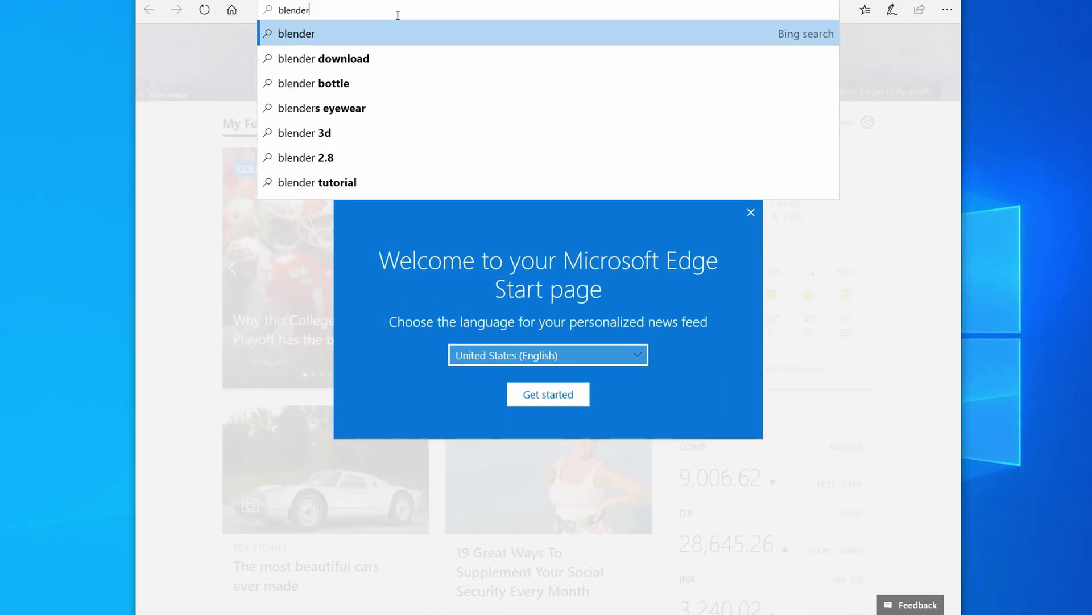
pyautogui.press('Return')
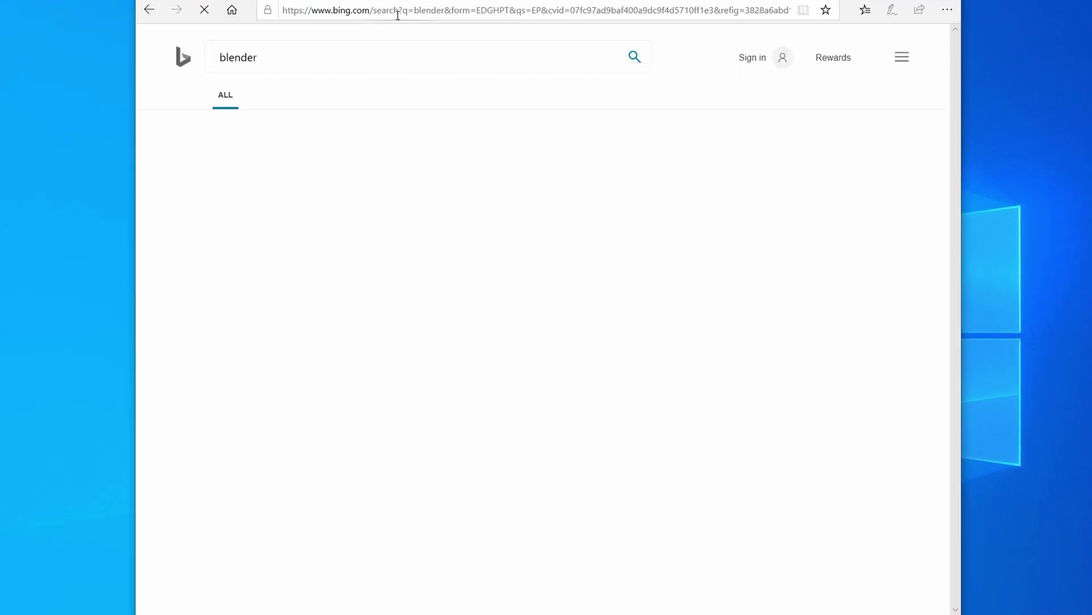
pyautogui.click(285, 172)
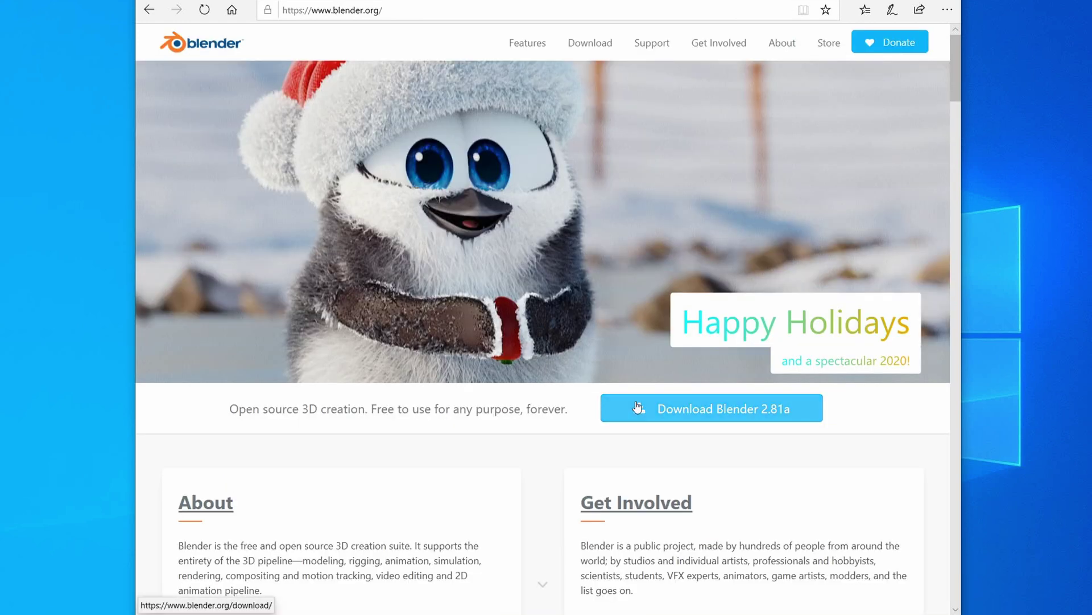
# Download the Blender 2.81a Windows installer and allow it to run
pyautogui.click(638, 408)
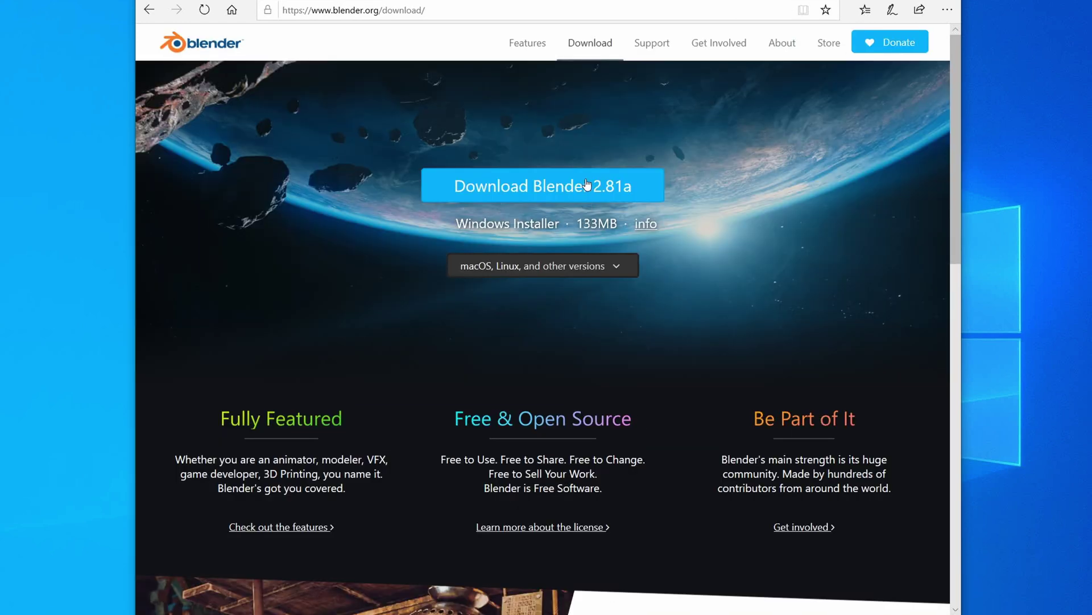
pyautogui.click(579, 181)
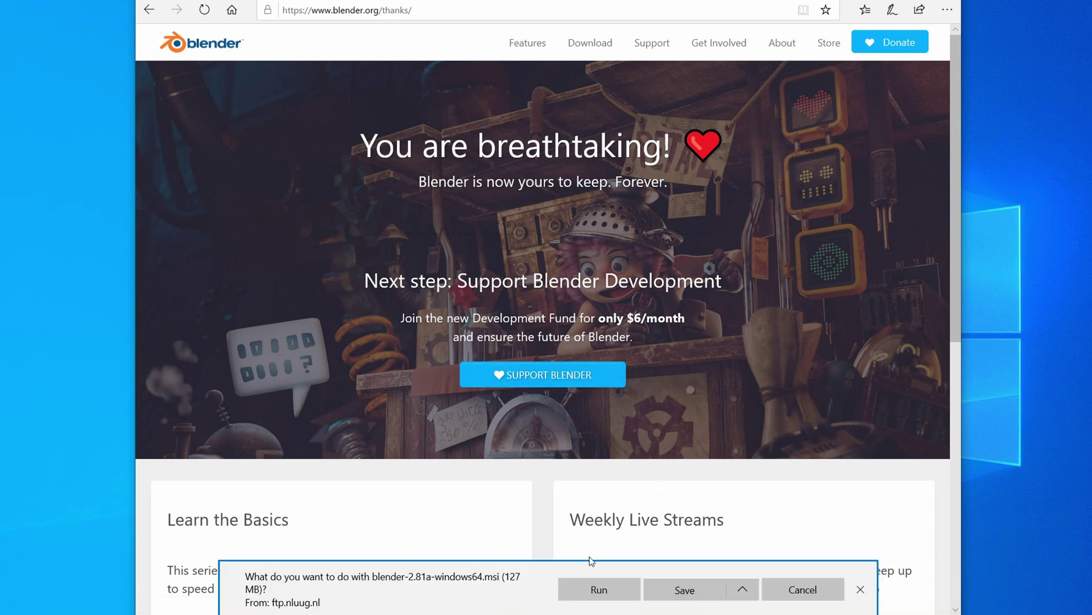
pyautogui.click(612, 595)
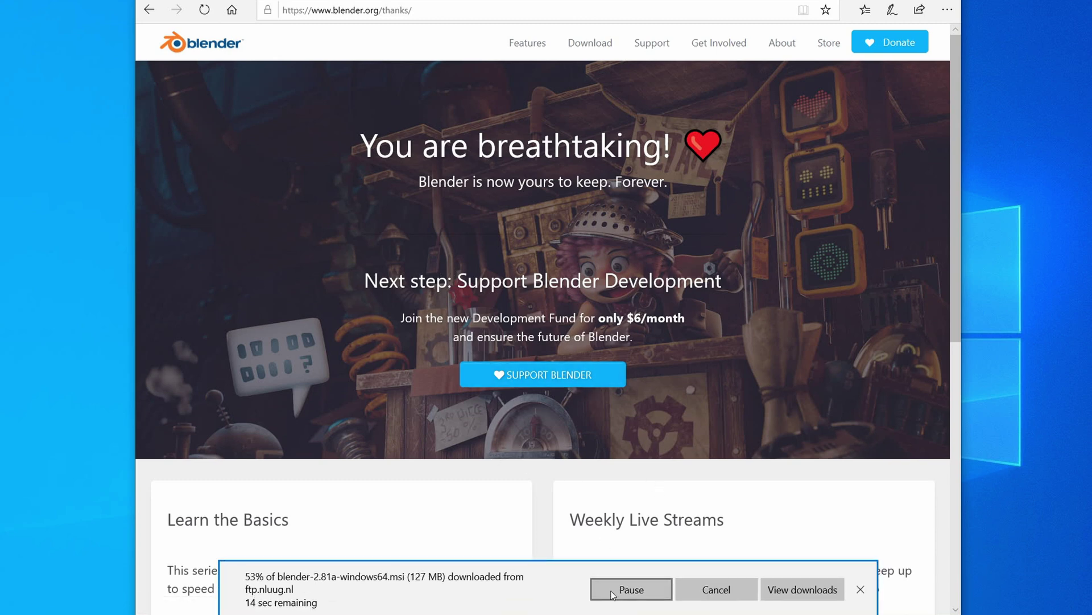
pyautogui.click(642, 438)
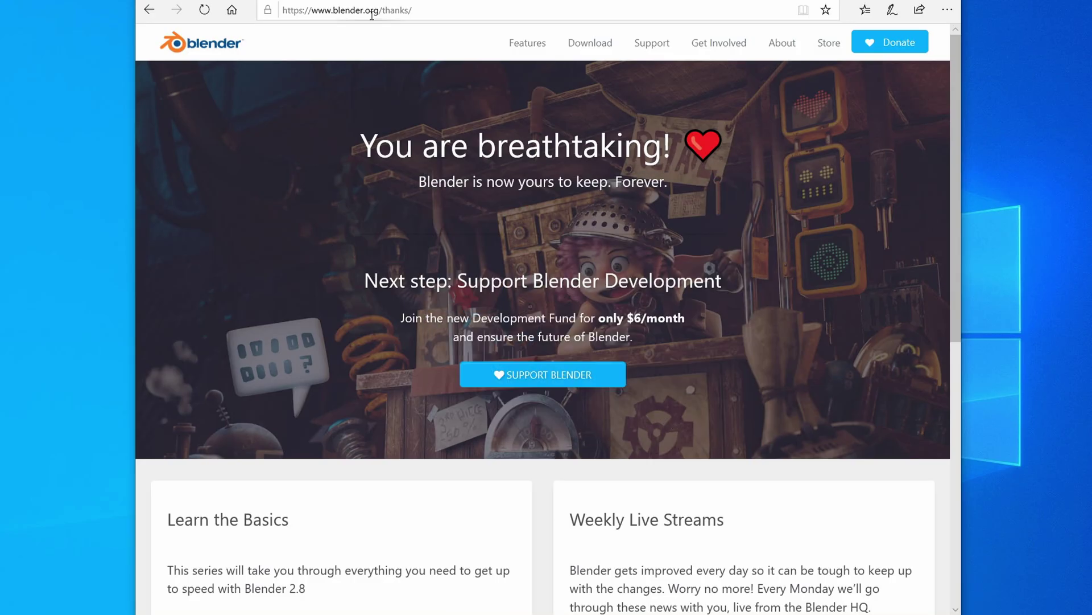
# Change the blender.org address from www to cloud to reach Blender Cloud
pyautogui.click(371, 13)
pyautogui.click(328, 12)
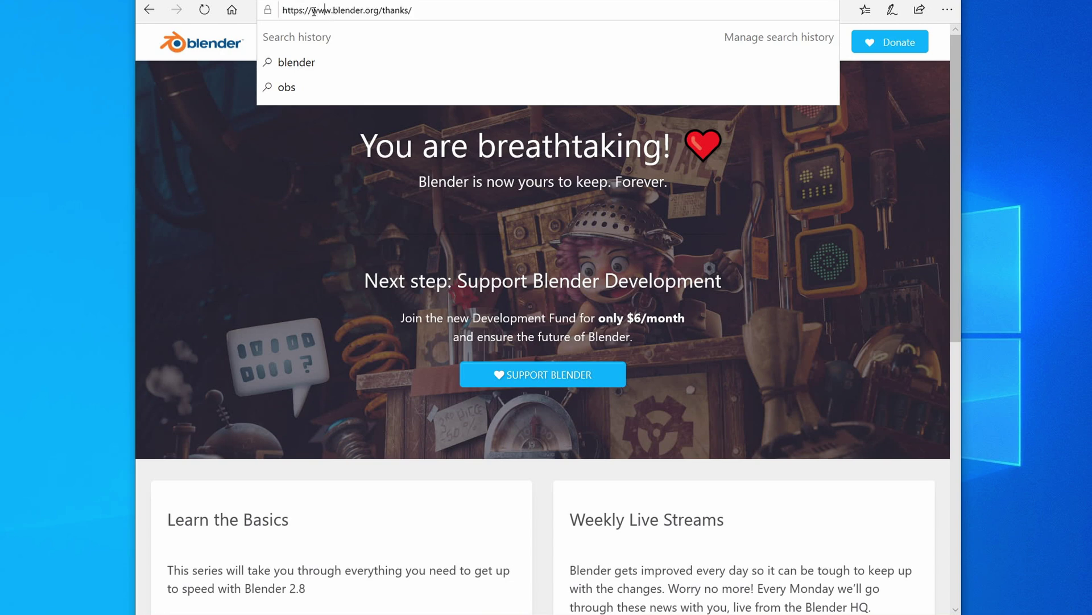
pyautogui.moveTo(314, 11); pyautogui.dragTo(329, 12)
pyautogui.write('cloud')
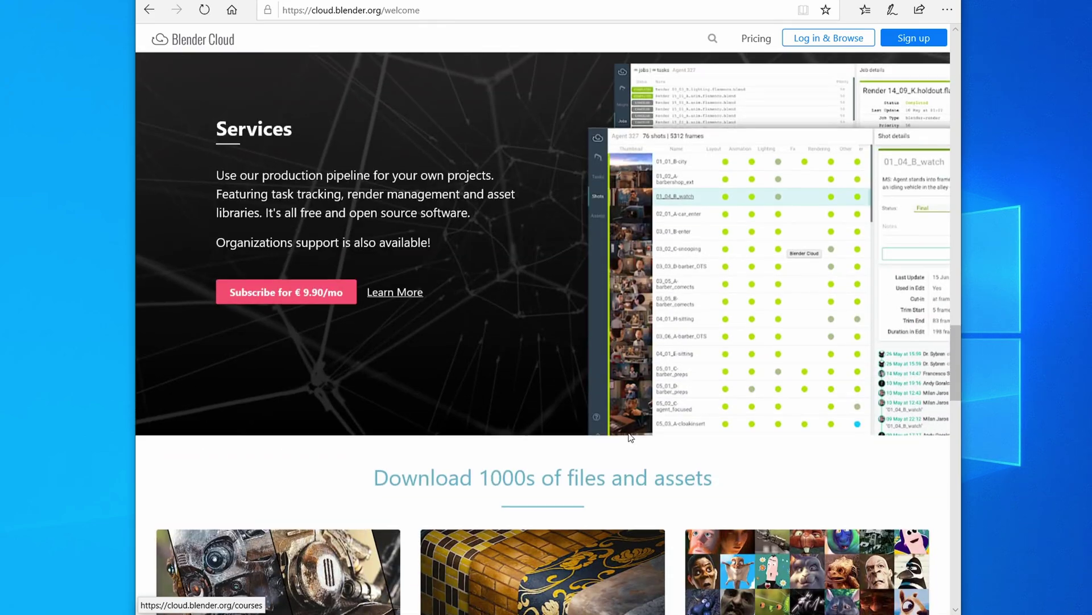
# Save Vincent.blend from the Blender Cloud Characters library, then open a new tab
pyautogui.scroll(-4, 654, 439)
pyautogui.click(764, 355)
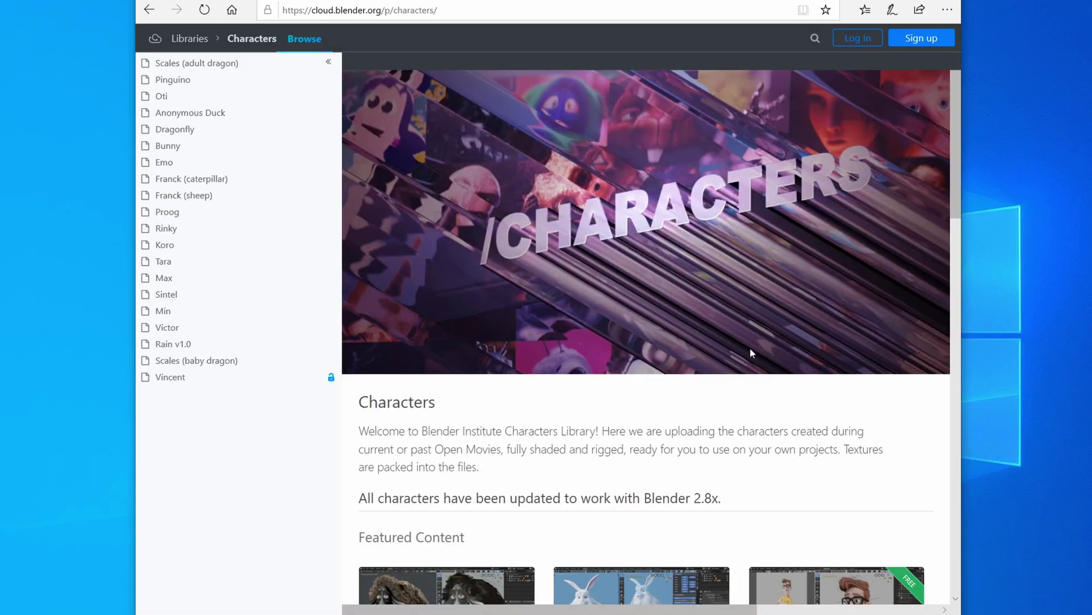
pyautogui.click(188, 379)
pyautogui.scroll(-10, 905, 433)
pyautogui.hscroll(3, 896, 390)
pyautogui.click(879, 369)
pyautogui.click(685, 592)
pyautogui.hotkey('ctrl', 't')
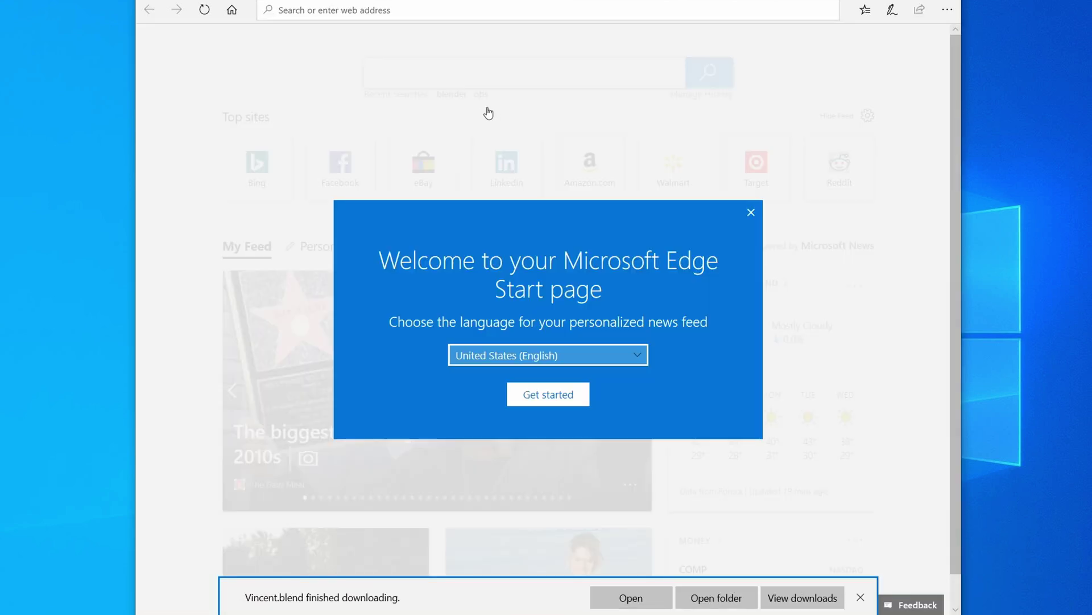
# Go to github.com/jkirsons and open the FacialMotionCapture_v2 repository
pyautogui.write('github')
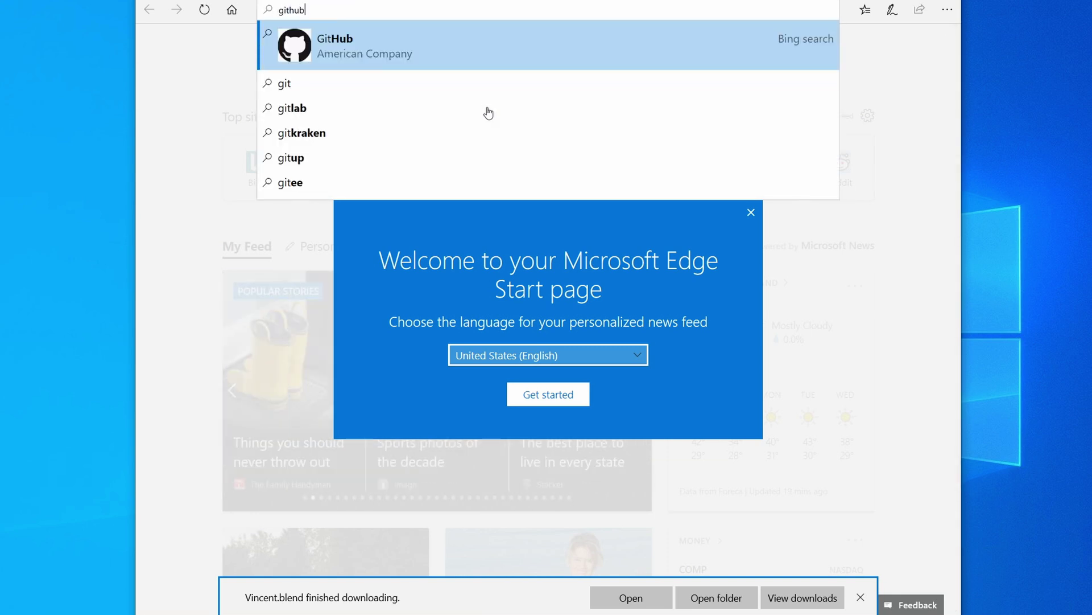
pyautogui.write('.com/jkirsons')
pyautogui.press('Return')
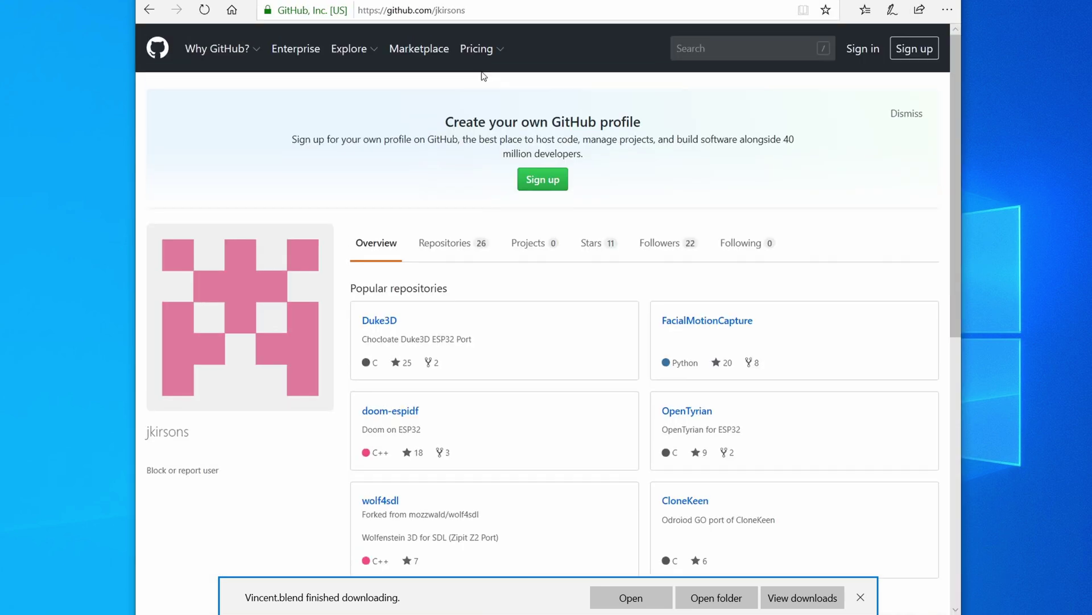
pyautogui.click(441, 244)
pyautogui.click(342, 402)
# Save the raw lbfmodel.yaml from the README's data folder into Downloads
pyautogui.scroll(-2, 431, 341)
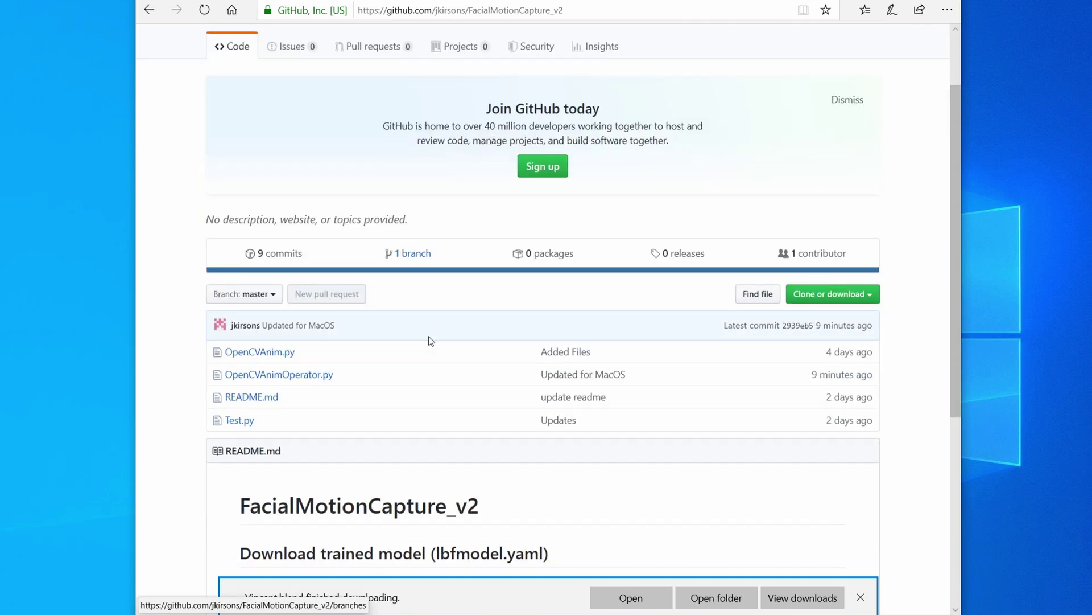
pyautogui.scroll(-5, 430, 340)
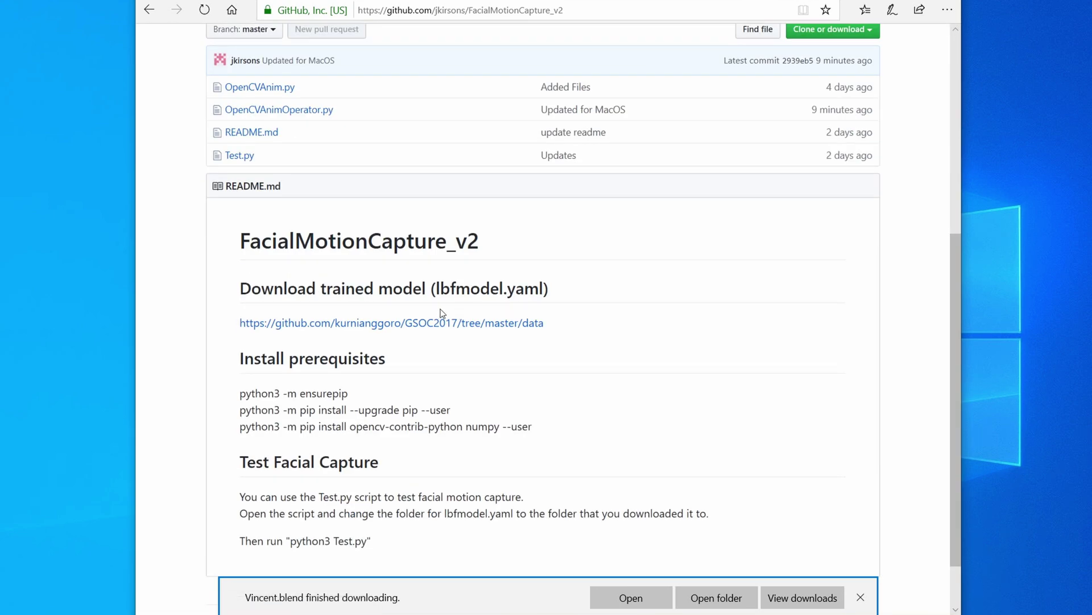
pyautogui.click(432, 322)
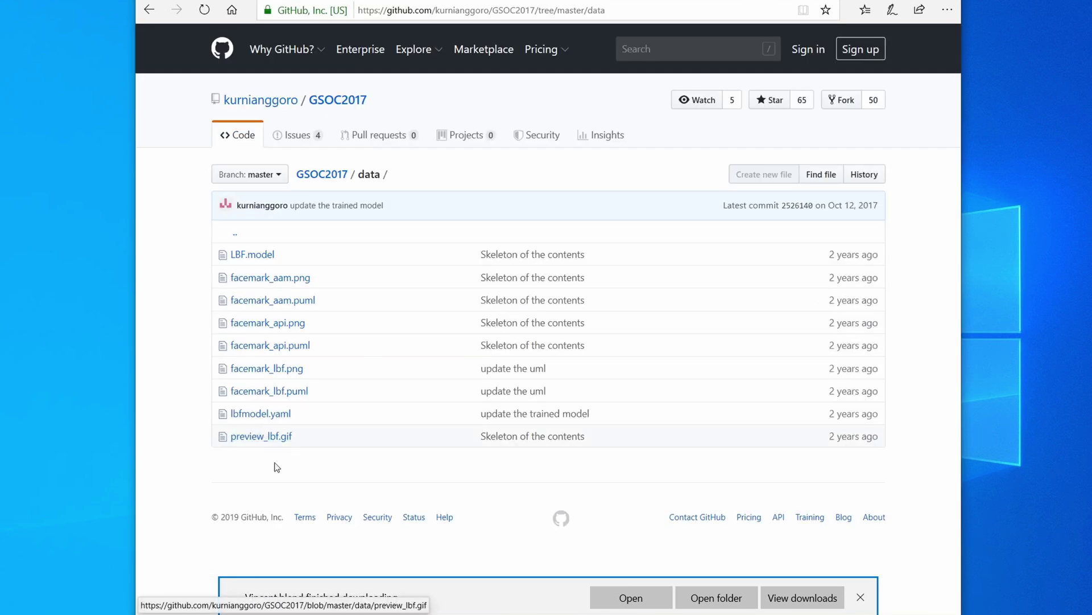
pyautogui.click(257, 414)
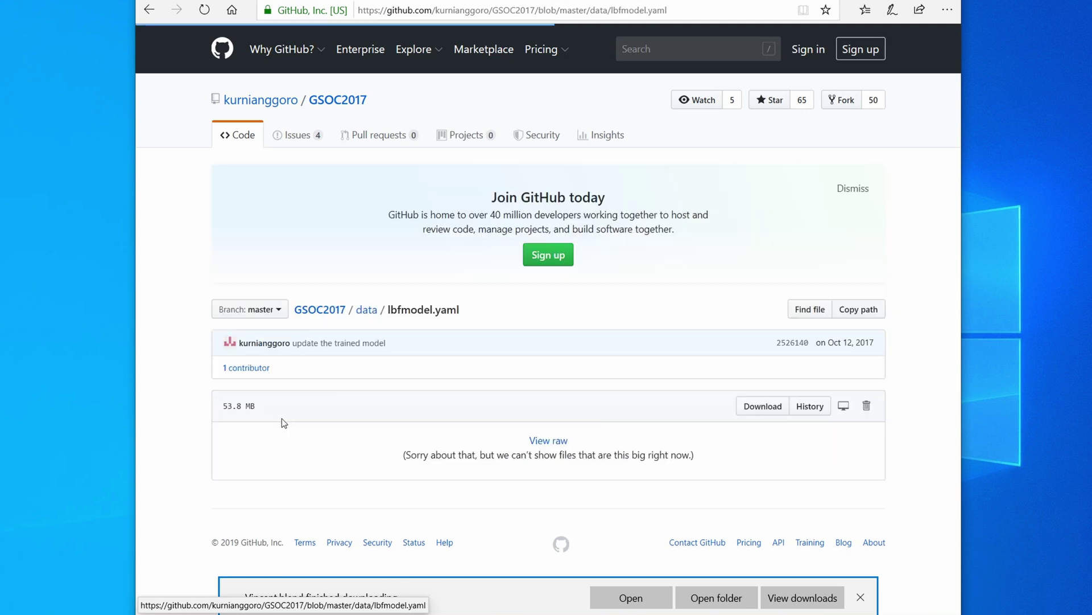
pyautogui.rightClick(554, 444)
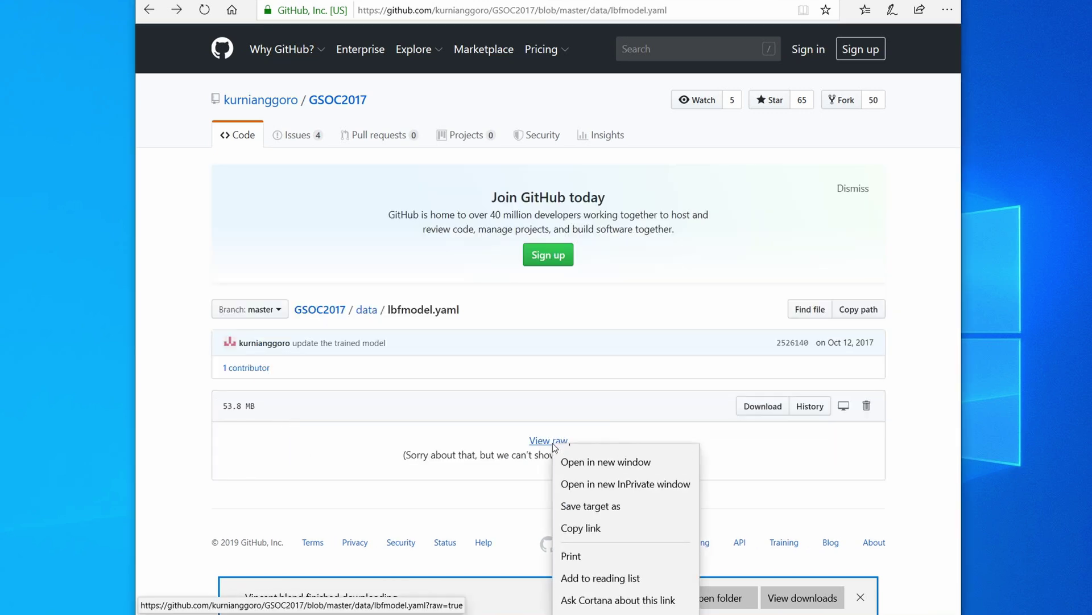
pyautogui.click(619, 520)
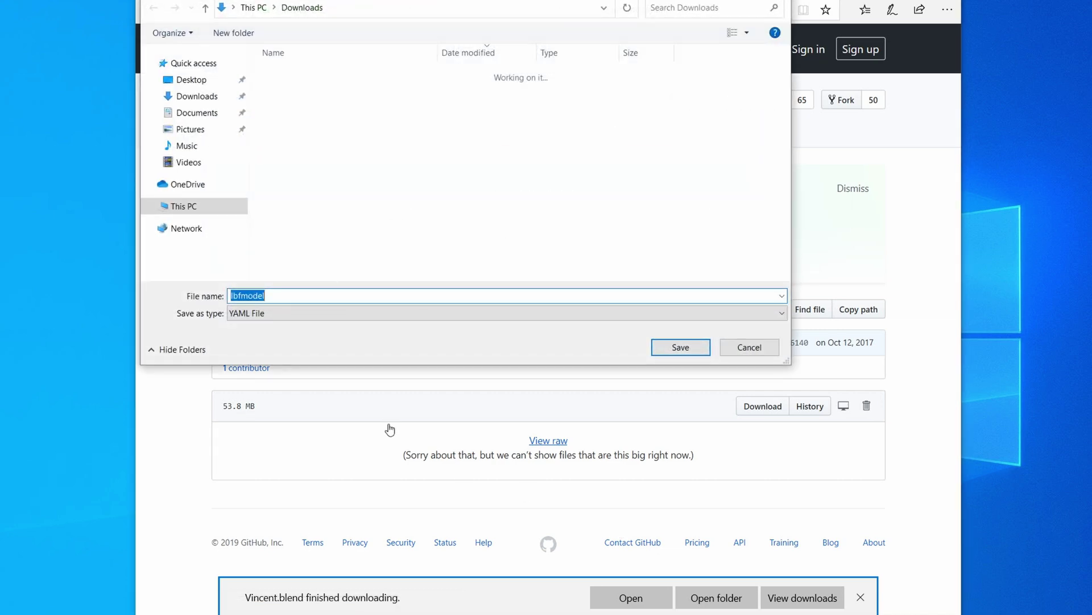
pyautogui.click(681, 347)
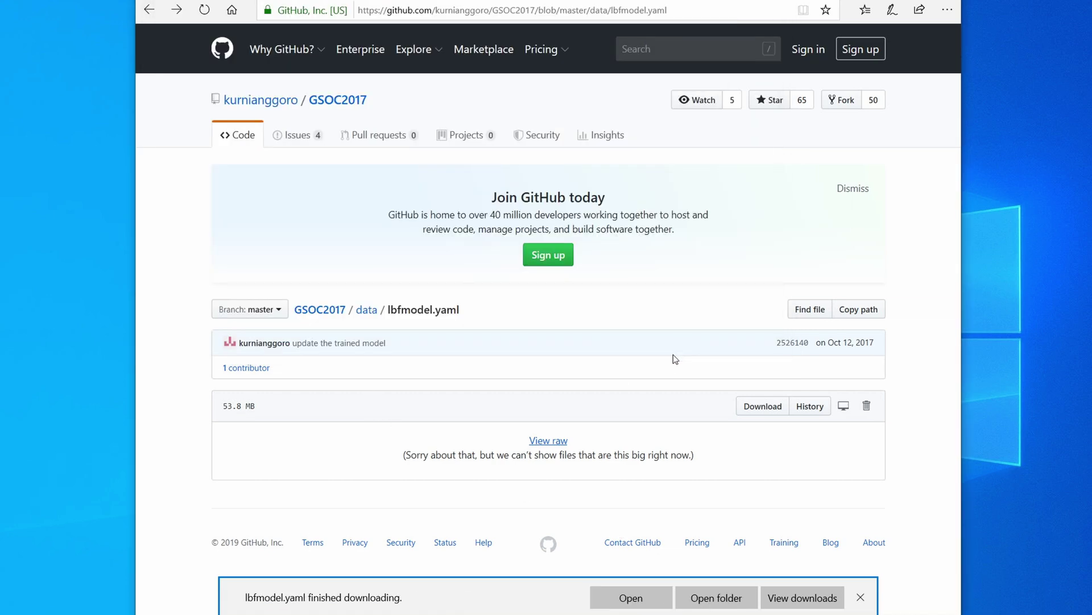
pyautogui.click(150, 11)
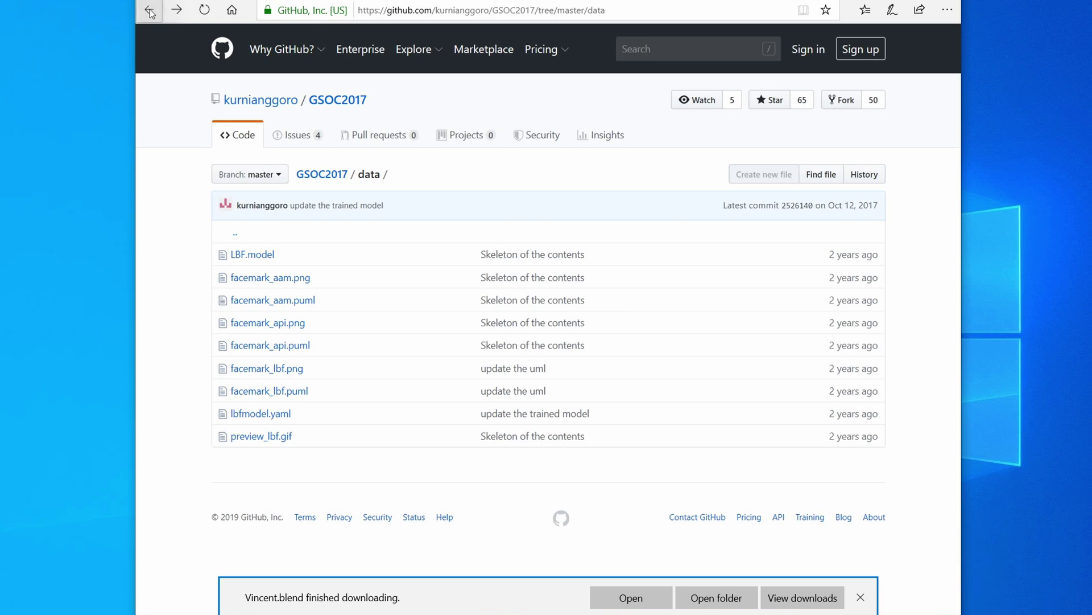
# Open OpenCVAnimOperator.py and select its 'Open Command Prompt as Administrator' Windows instruction
pyautogui.click(149, 11)
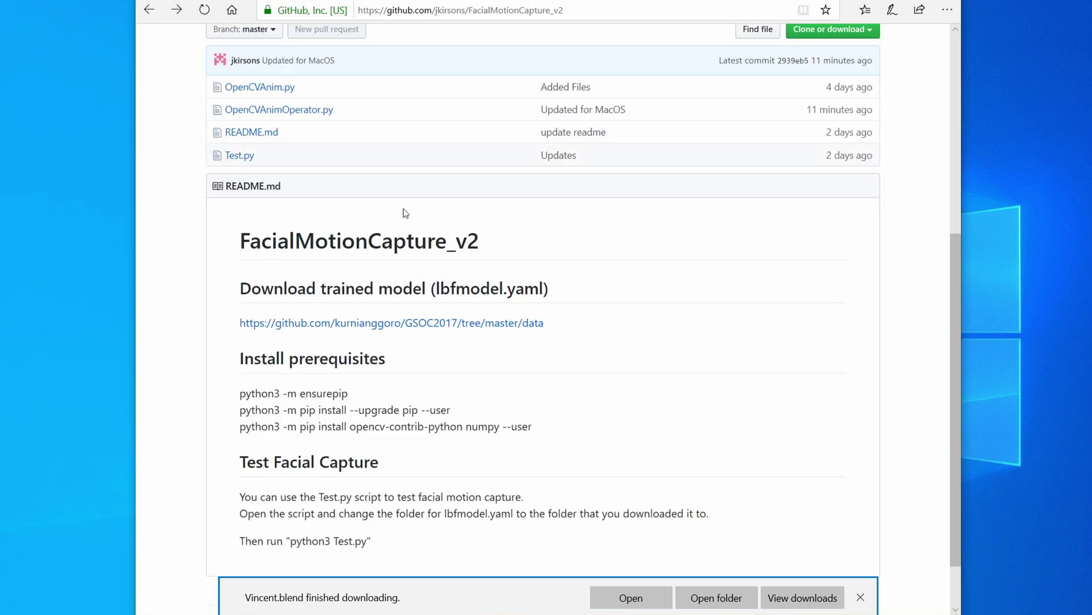
pyautogui.click(305, 116)
pyautogui.scroll(-8, 432, 358)
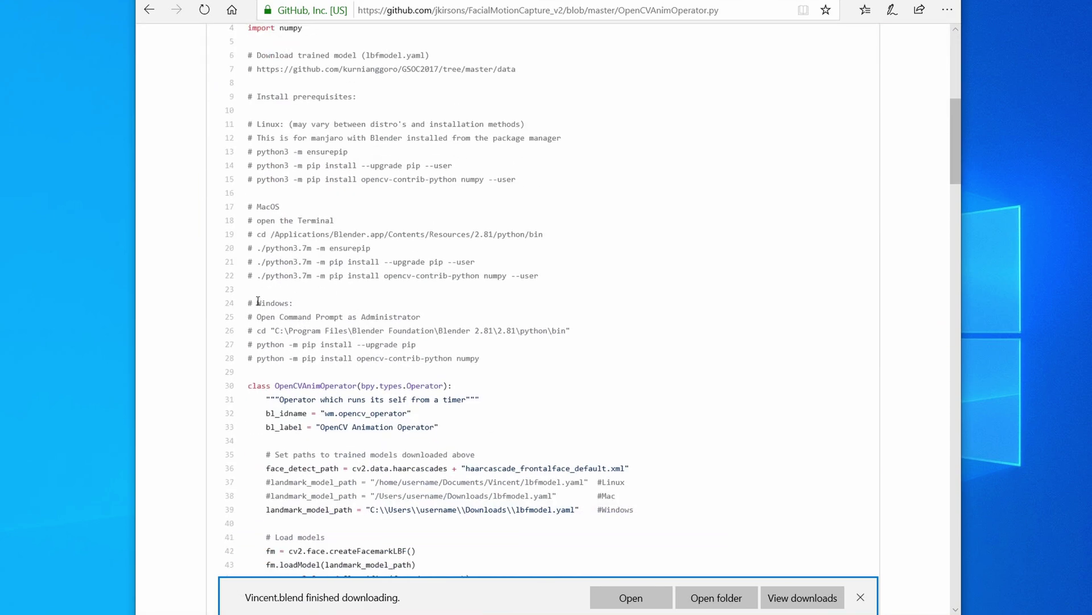
pyautogui.moveTo(257, 301); pyautogui.dragTo(295, 308)
pyautogui.moveTo(428, 322); pyautogui.dragTo(256, 320)
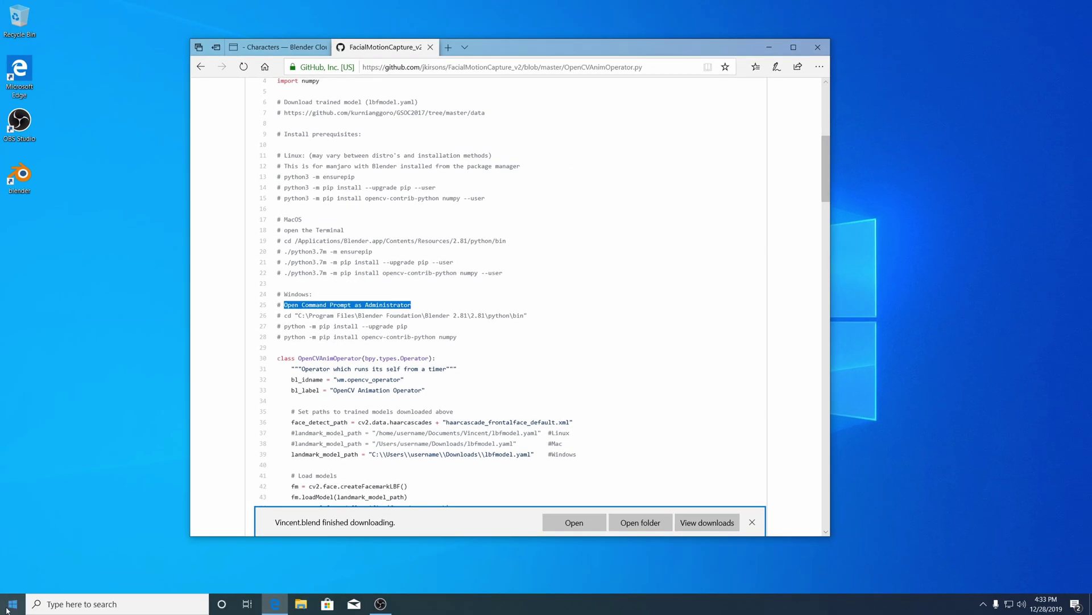
# Open Command Prompt with administrator rights
pyautogui.click(13, 603)
pyautogui.write('cmd')
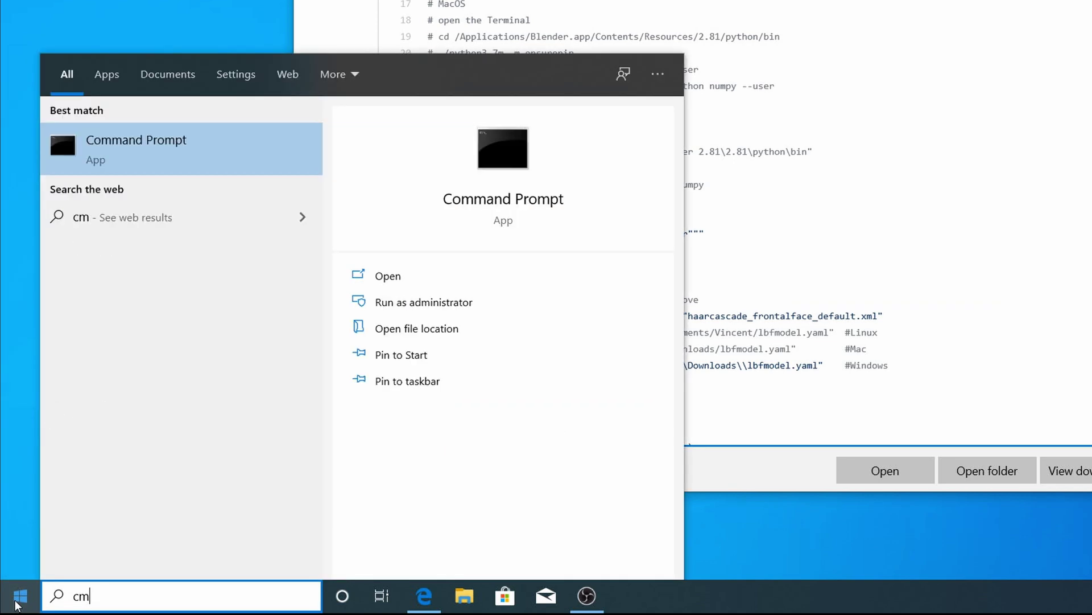
pyautogui.rightClick(177, 162)
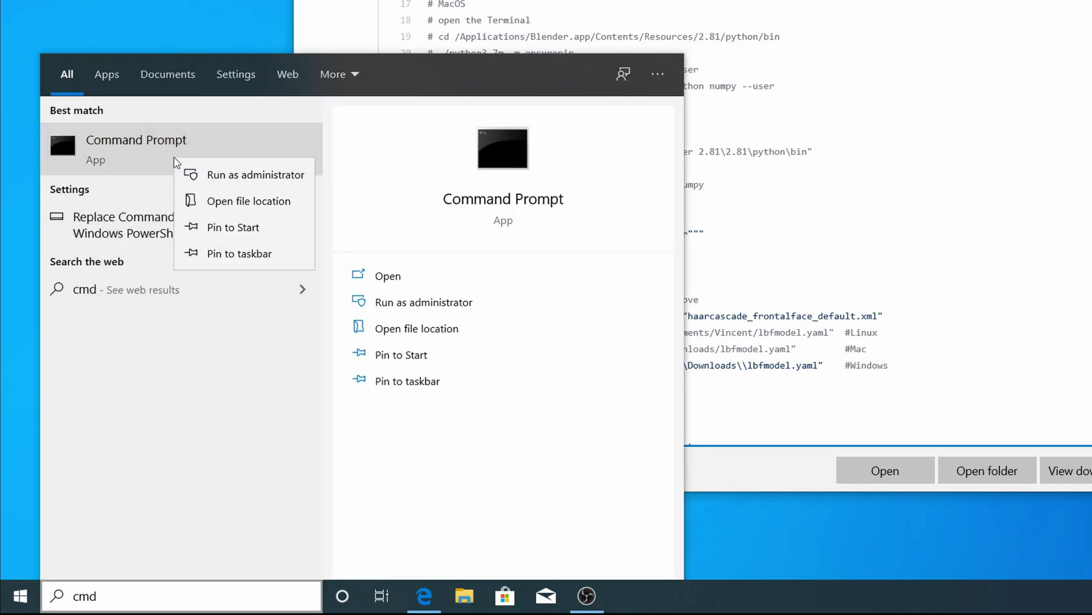
pyautogui.click(229, 177)
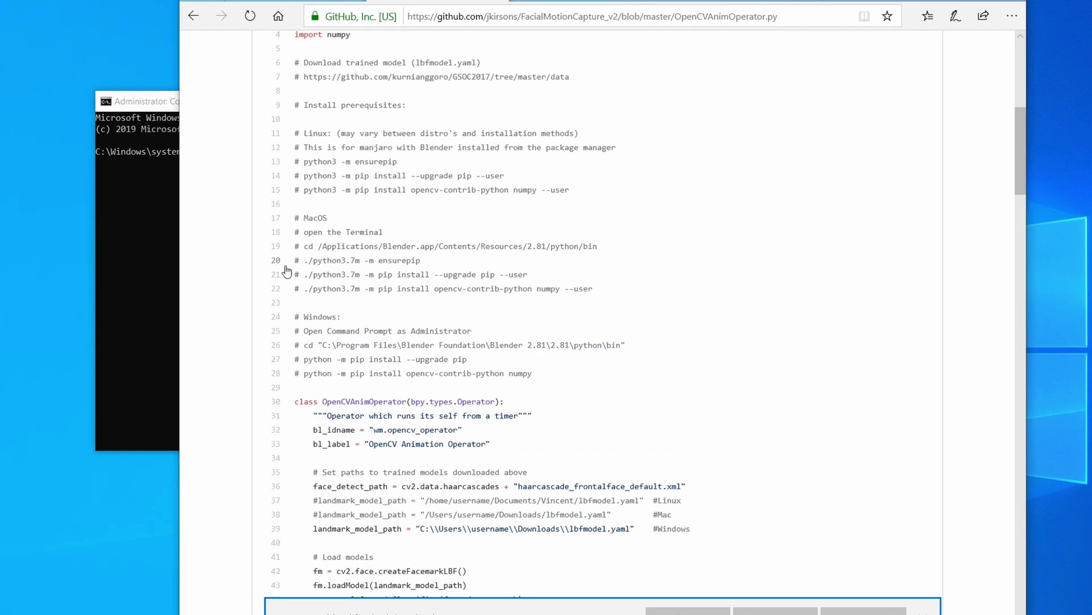
# Run the script's Windows cd command from line 26 to enter Blender's python\bin folder
pyautogui.moveTo(802, 259); pyautogui.dragTo(349, 269)
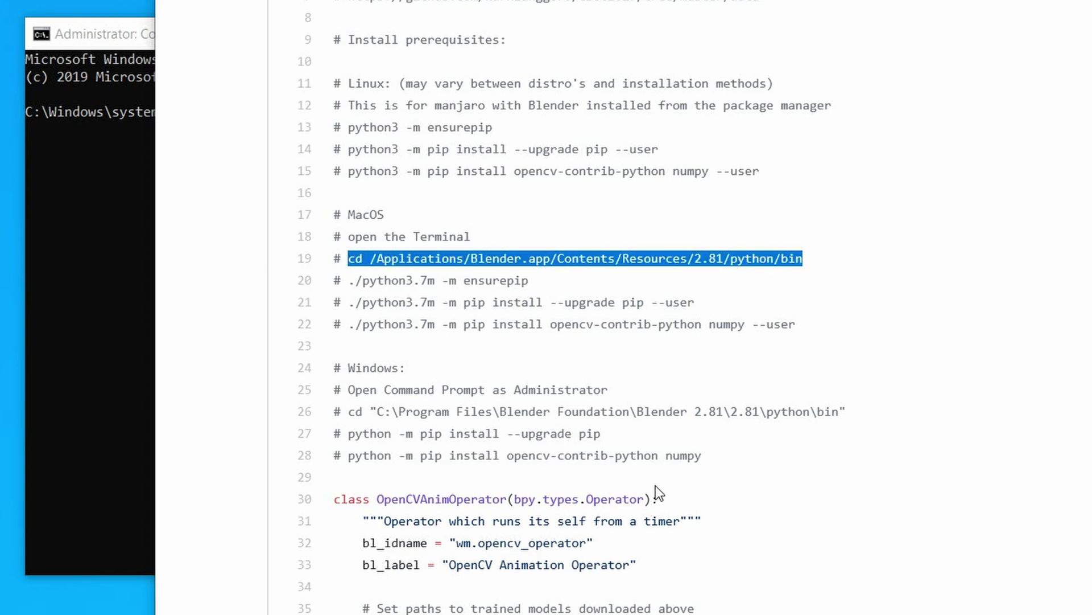
pyautogui.click(612, 410)
pyautogui.moveTo(843, 408); pyautogui.dragTo(347, 414)
pyautogui.hotkey('ctrl', 'c')
pyautogui.click(101, 240)
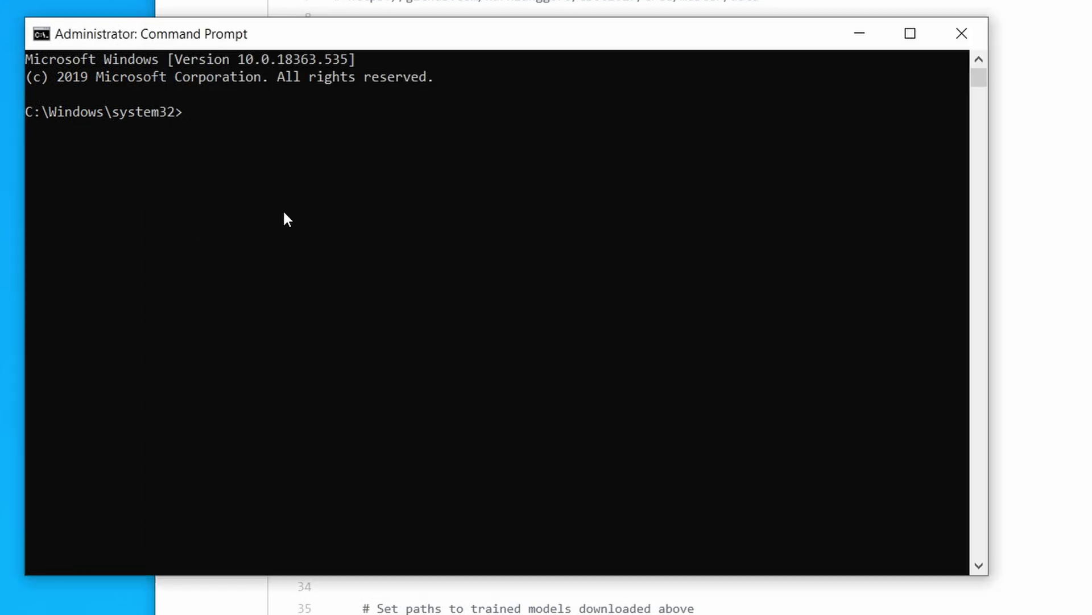
pyautogui.hotkey('ctrl', 'v')
pyautogui.press('Return')
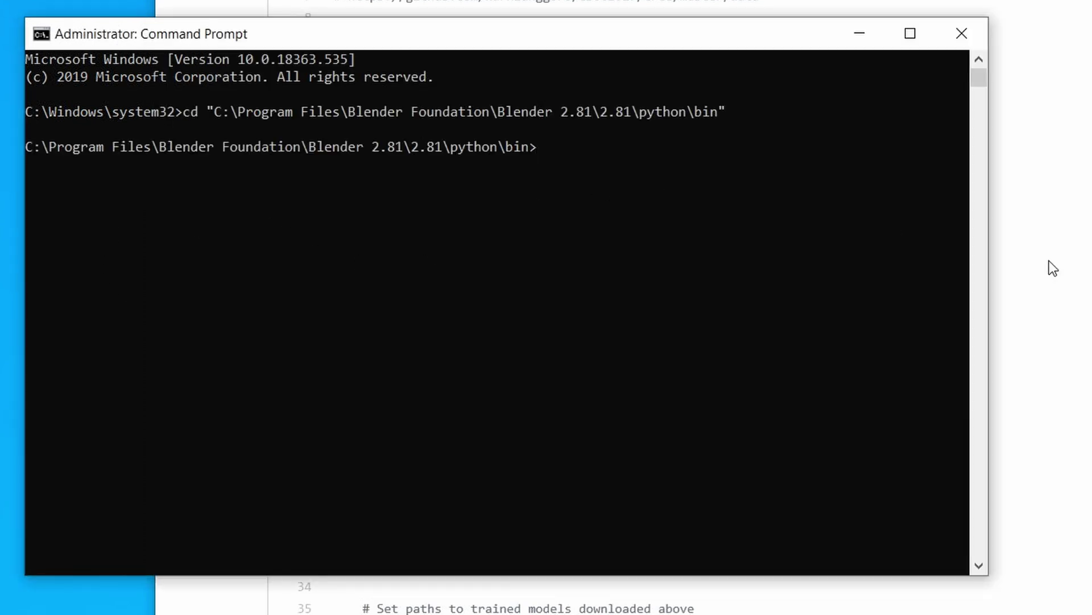
# Copy the pip upgrade command from line 27 of the script
pyautogui.click(1034, 405)
pyautogui.moveTo(602, 433); pyautogui.dragTo(360, 434)
pyautogui.rightClick(383, 426)
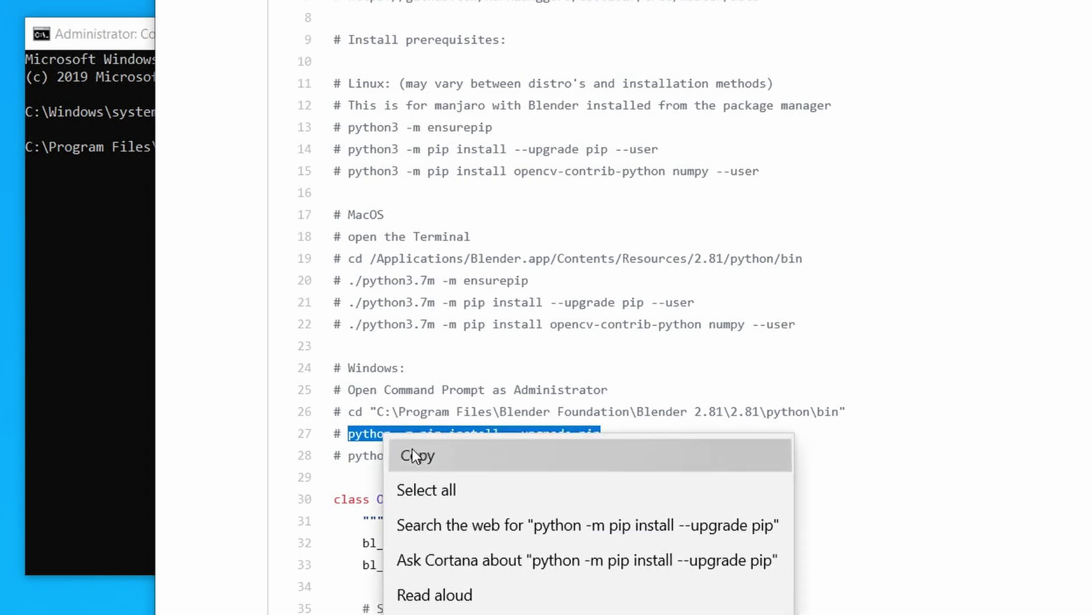
pyautogui.click(412, 449)
pyautogui.click(147, 270)
# Upgrade pip to 19.3.1, then install opencv-contrib-python 4.1.2.30 using the script's line 28
pyautogui.hotkey('ctrl', 'v')
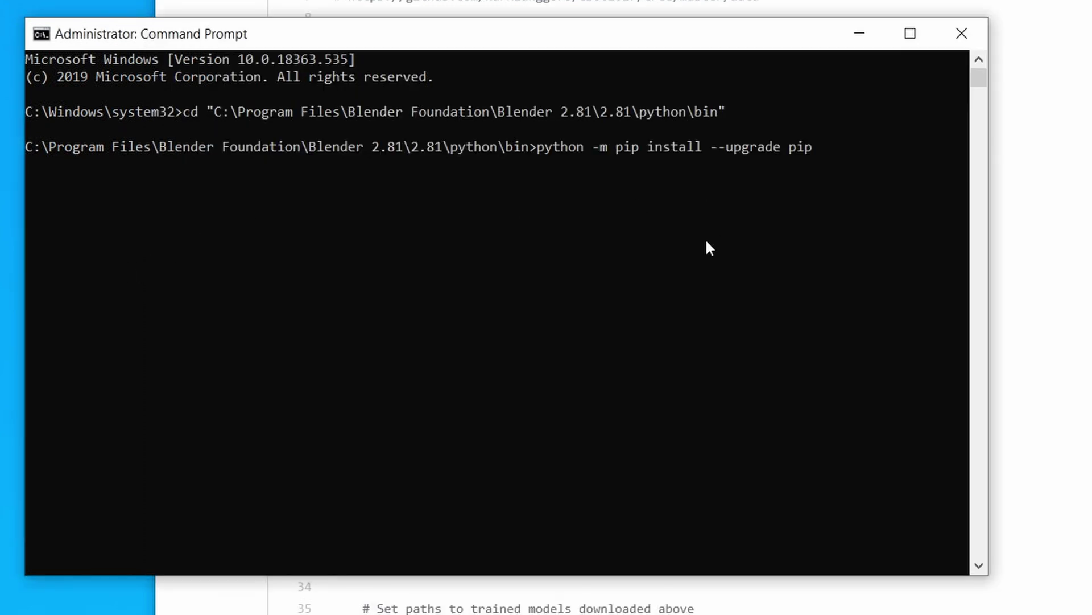
pyautogui.press('Return')
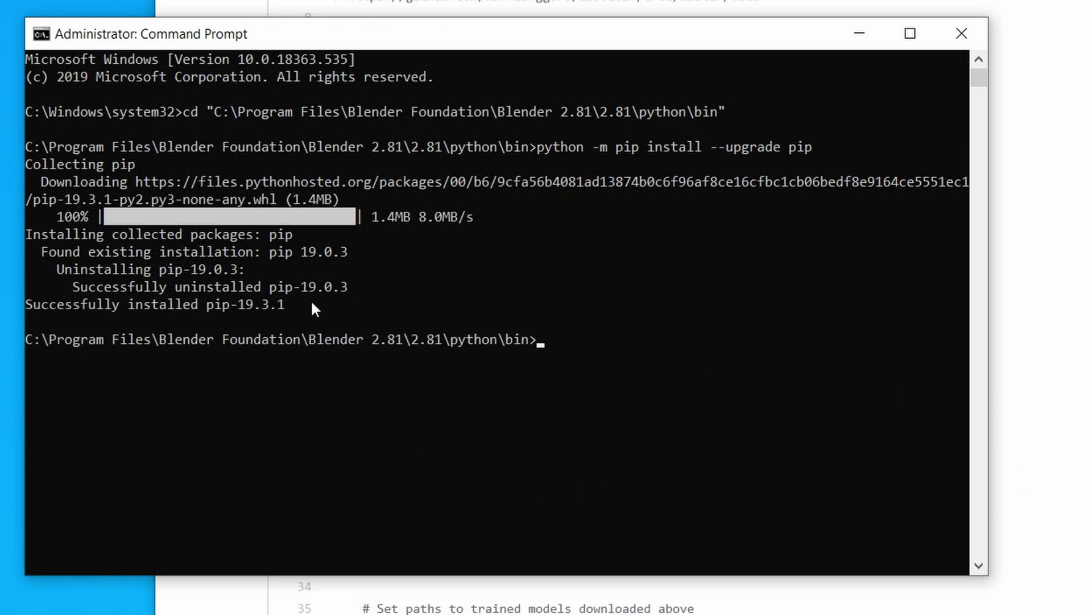
pyautogui.hotkey('alt', 'Tab')
pyautogui.moveTo(703, 455); pyautogui.dragTo(346, 456)
pyautogui.rightClick(347, 456)
pyautogui.click(418, 470)
pyautogui.click(117, 390)
pyautogui.hotkey('ctrl', 'v')
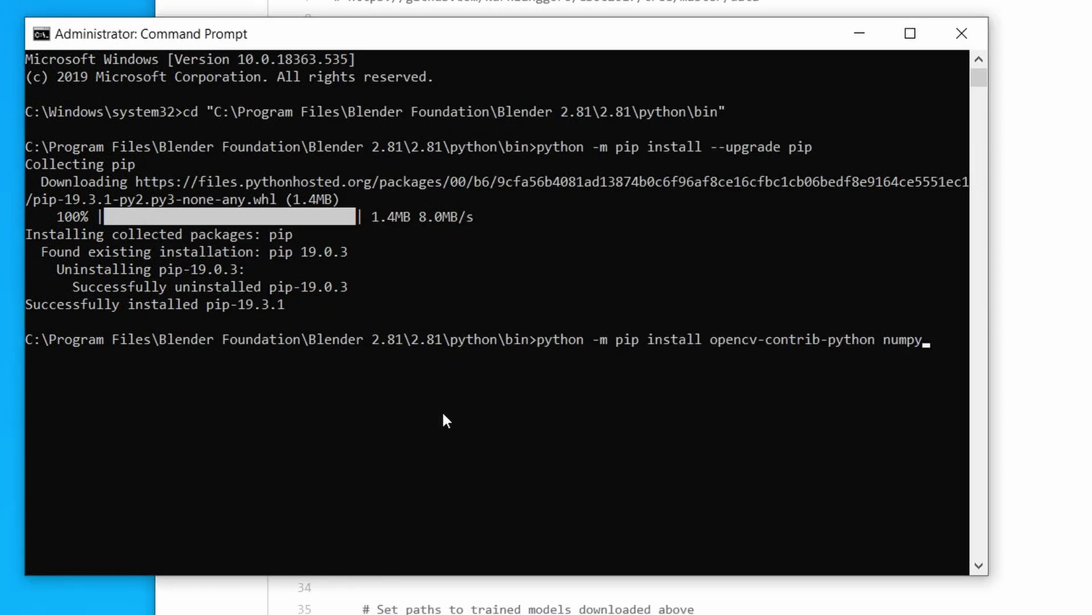
pyautogui.press('Return')
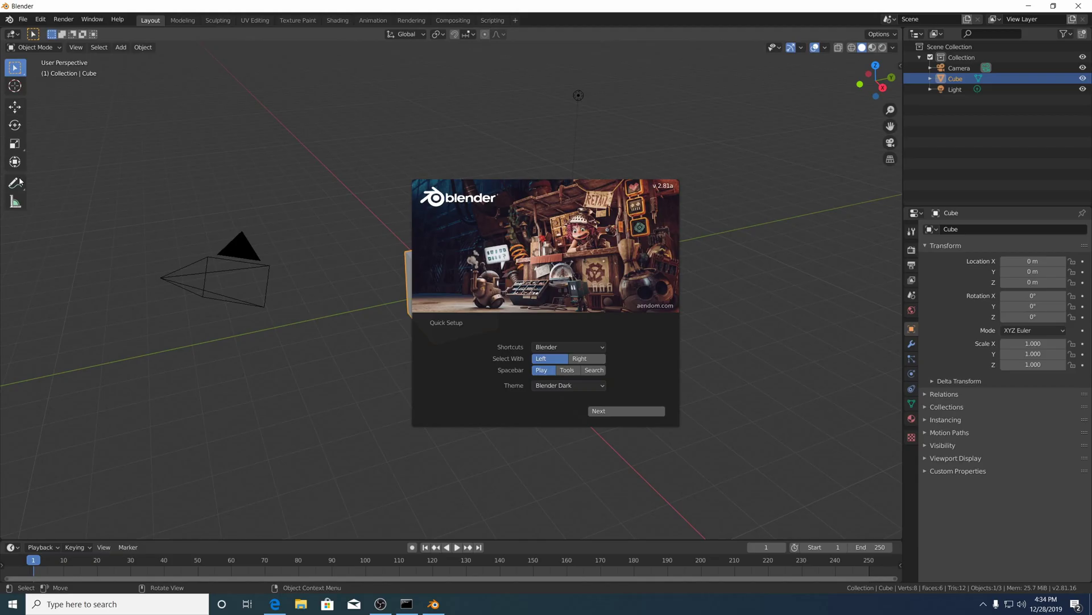
# Finish Quick Setup, open Vincent.blend from Downloads, and permanently allow script execution
pyautogui.click(624, 412)
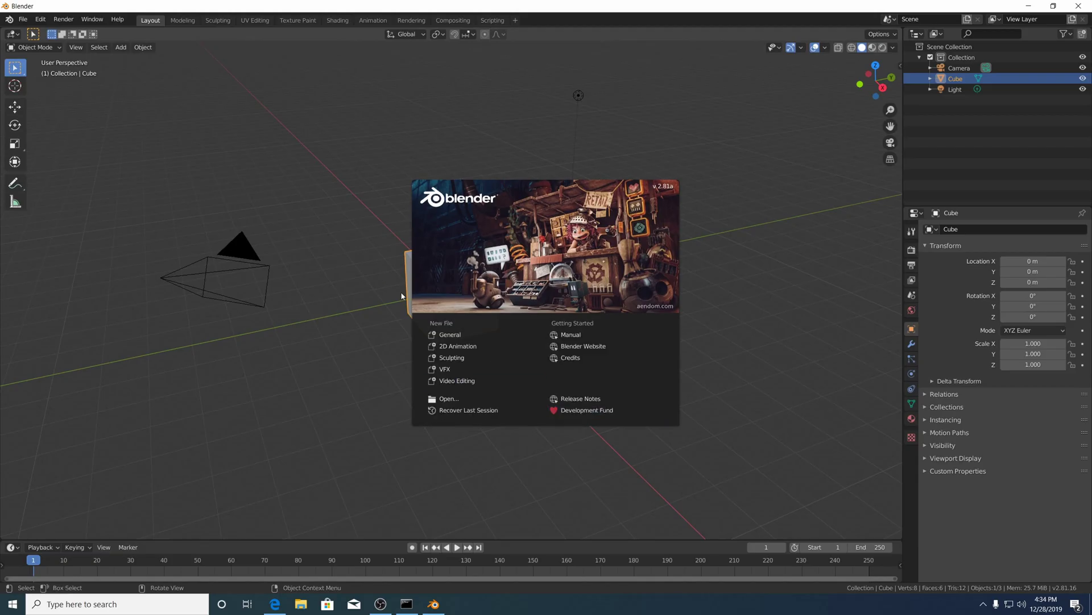
pyautogui.click(451, 399)
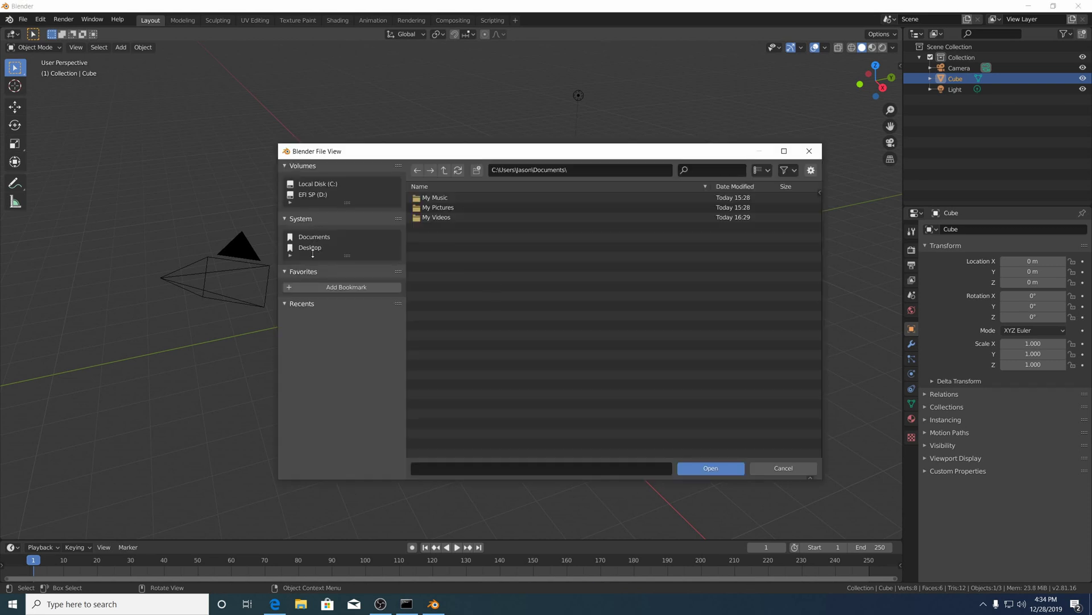
pyautogui.moveTo(298, 258); pyautogui.dragTo(297, 320)
pyautogui.press('BackSpace')
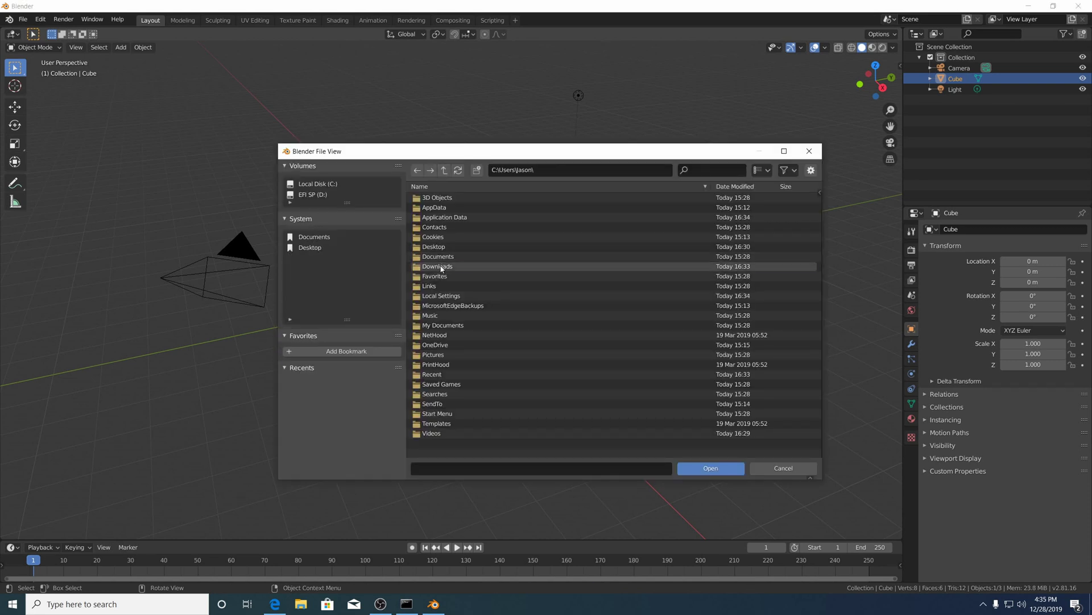
pyautogui.click(442, 267)
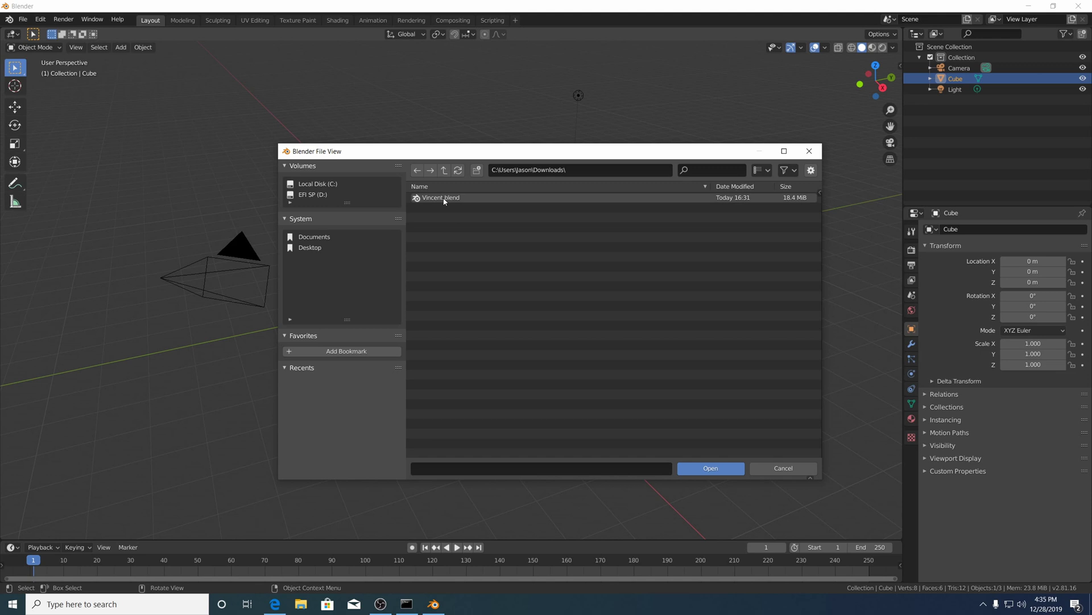
pyautogui.doubleClick(443, 198)
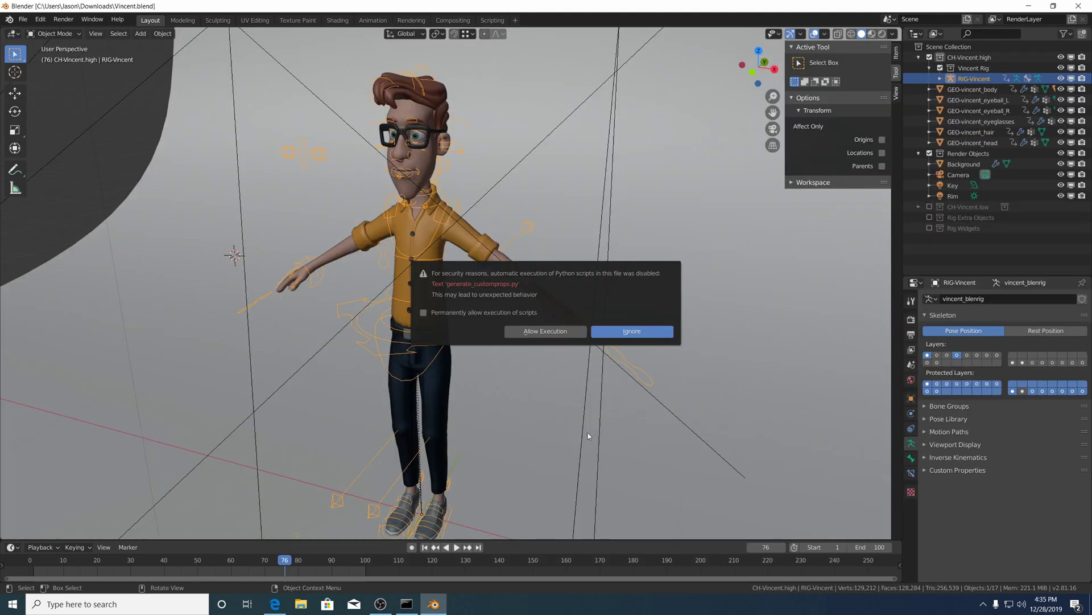
pyautogui.click(469, 314)
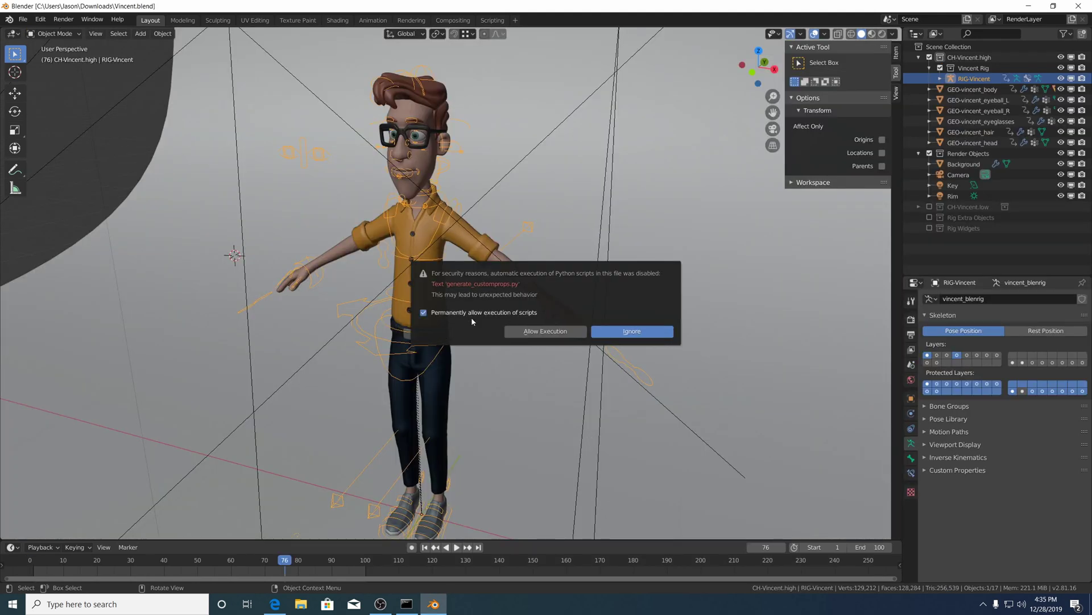
# Allow the rig's scripts and create a new text block in the Scripting workspace
pyautogui.click(542, 331)
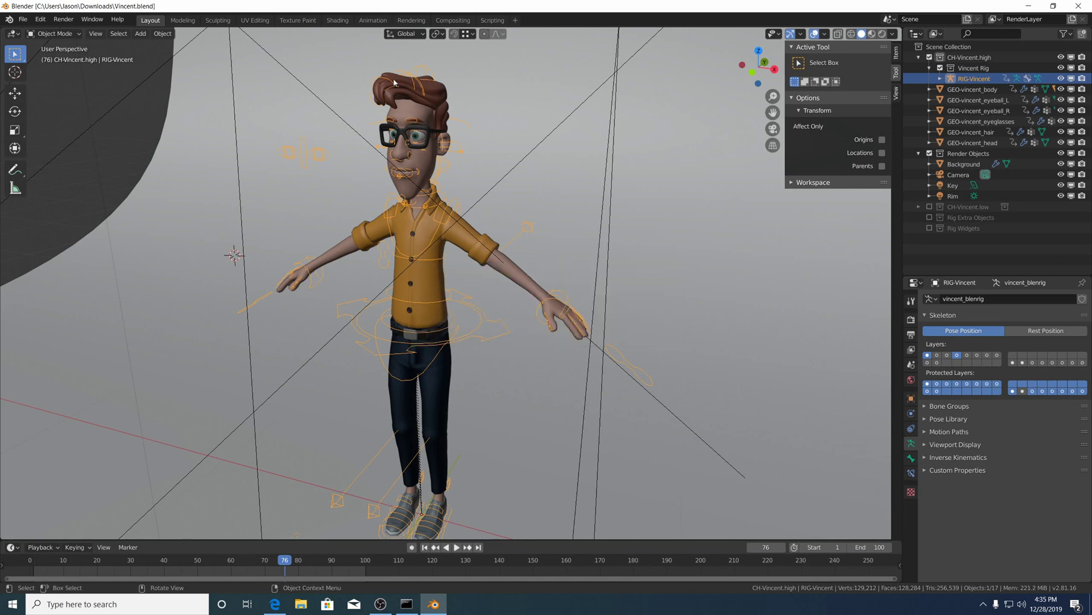
pyautogui.click(493, 20)
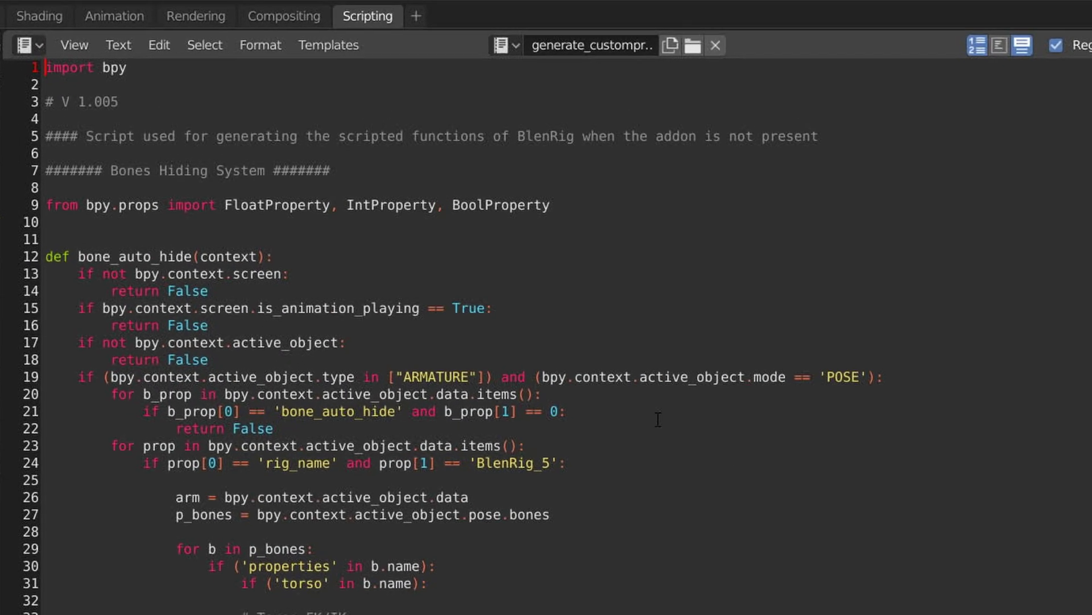
pyautogui.click(500, 44)
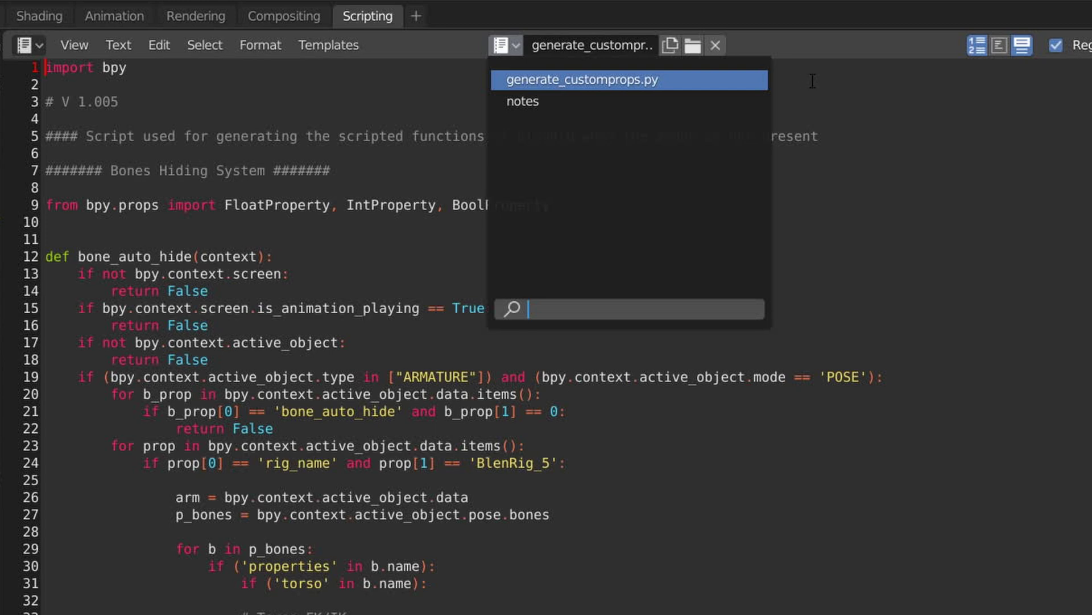
pyautogui.click(665, 42)
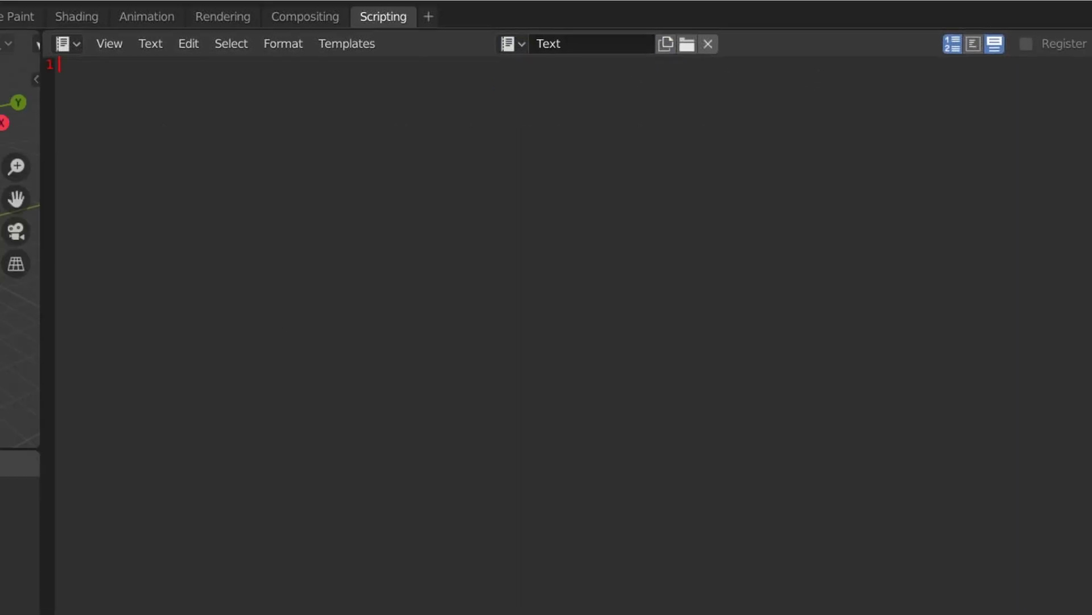
# Name the new text block OpenCVAnimOperator.py using the file name copied from GitHub
pyautogui.click(275, 604)
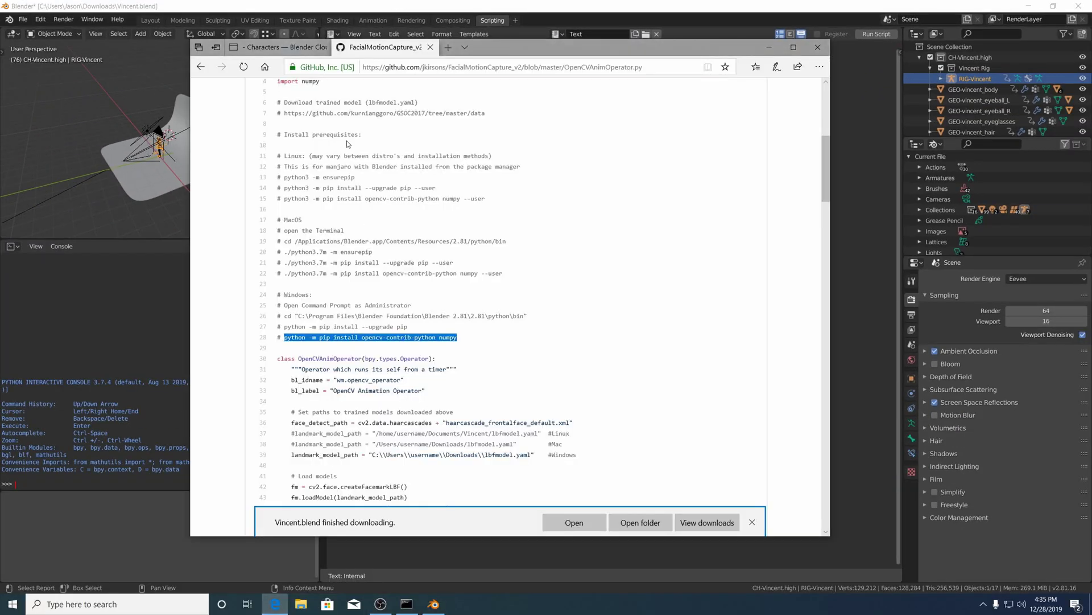
pyautogui.scroll(5, 508, 134)
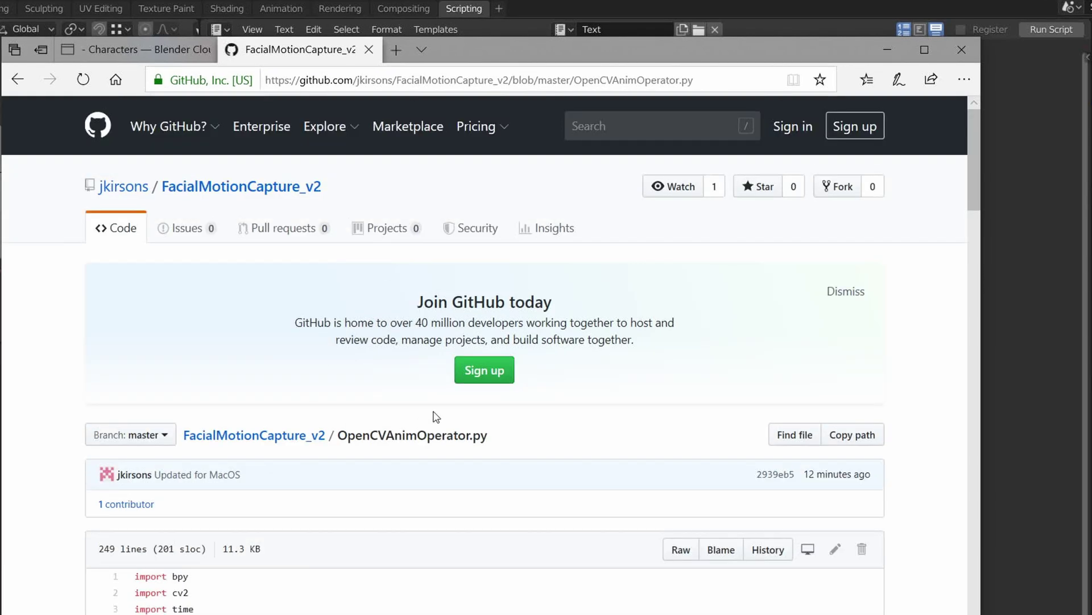
pyautogui.moveTo(502, 438); pyautogui.dragTo(340, 440)
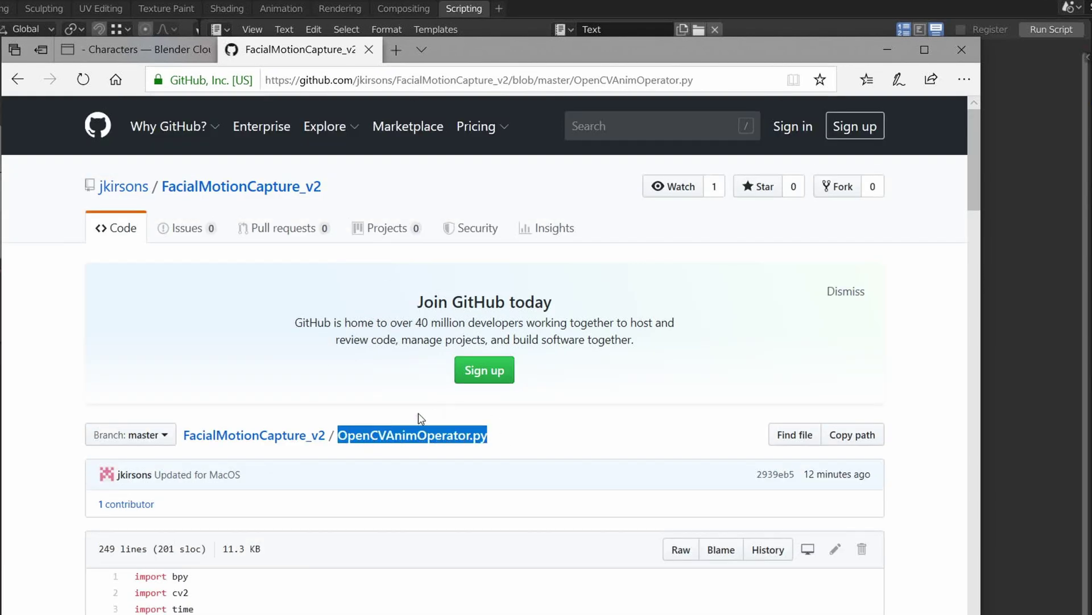
pyautogui.click(589, 20)
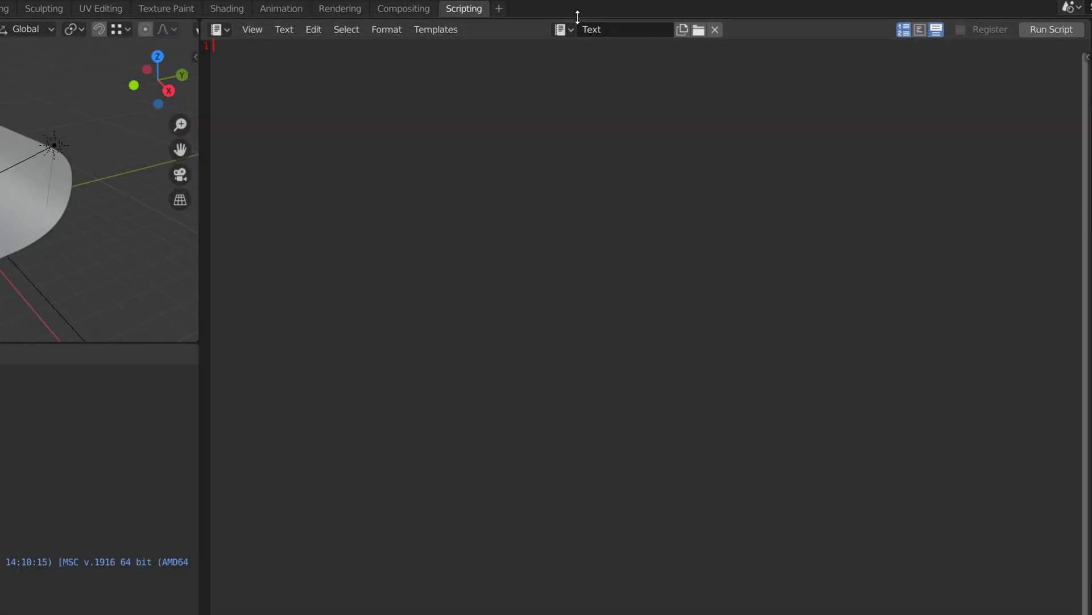
pyautogui.click(614, 29)
pyautogui.hotkey('ctrl', 'v')
pyautogui.press('Return')
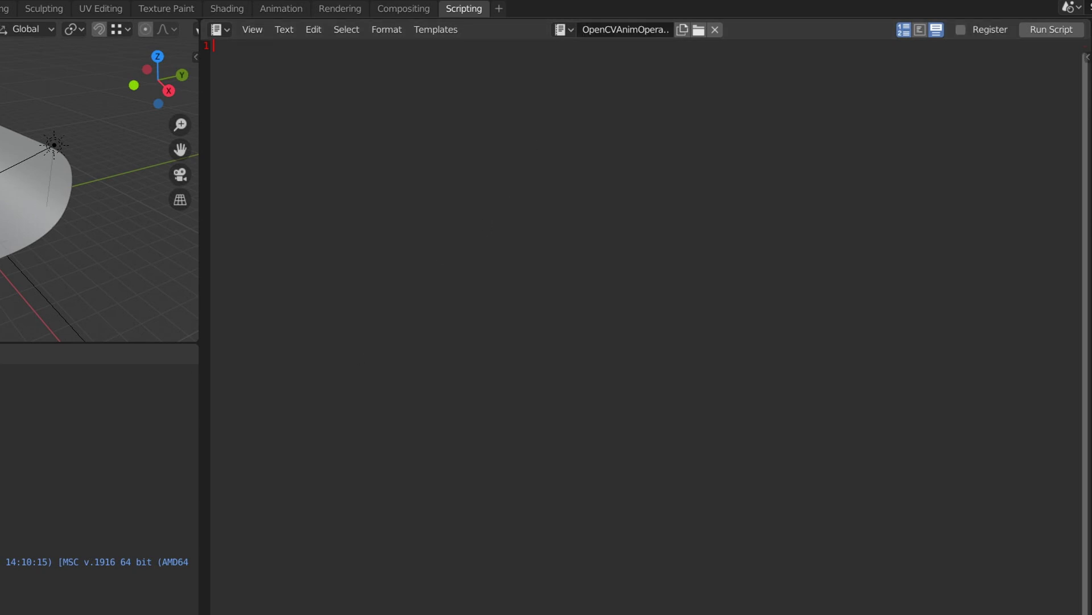
# Return to the GitHub script page, then add a second empty text block
pyautogui.hotkey('alt', 'Tab')
pyautogui.click(434, 594)
pyautogui.scroll(-5, 471, 592)
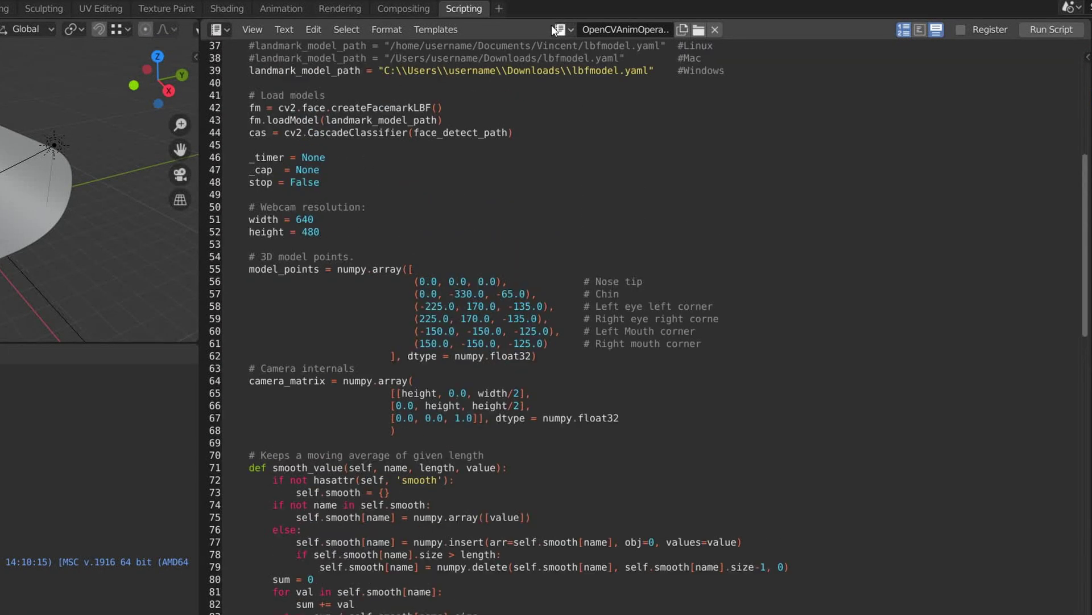
pyautogui.click(681, 31)
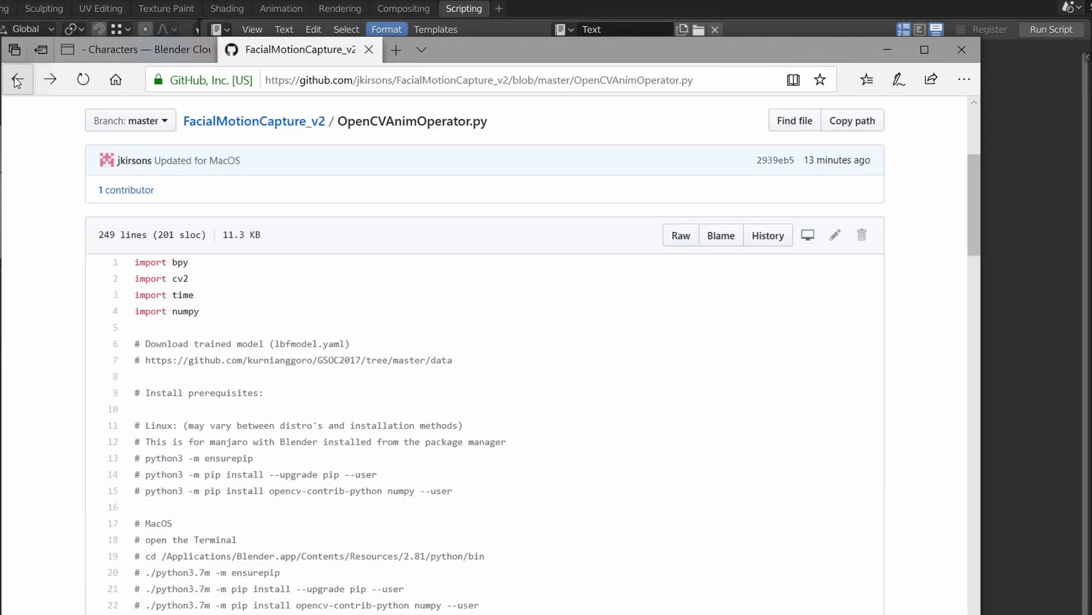
# Open OpenCVAnim.py from the repository as raw text
pyautogui.click(17, 82)
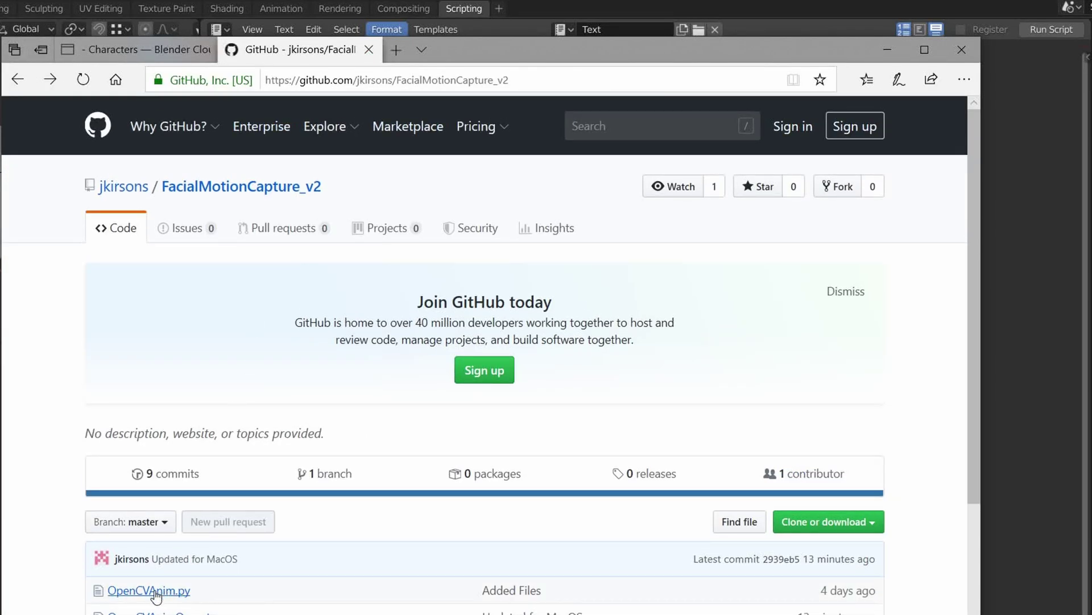
pyautogui.click(157, 591)
pyautogui.scroll(-5, 499, 587)
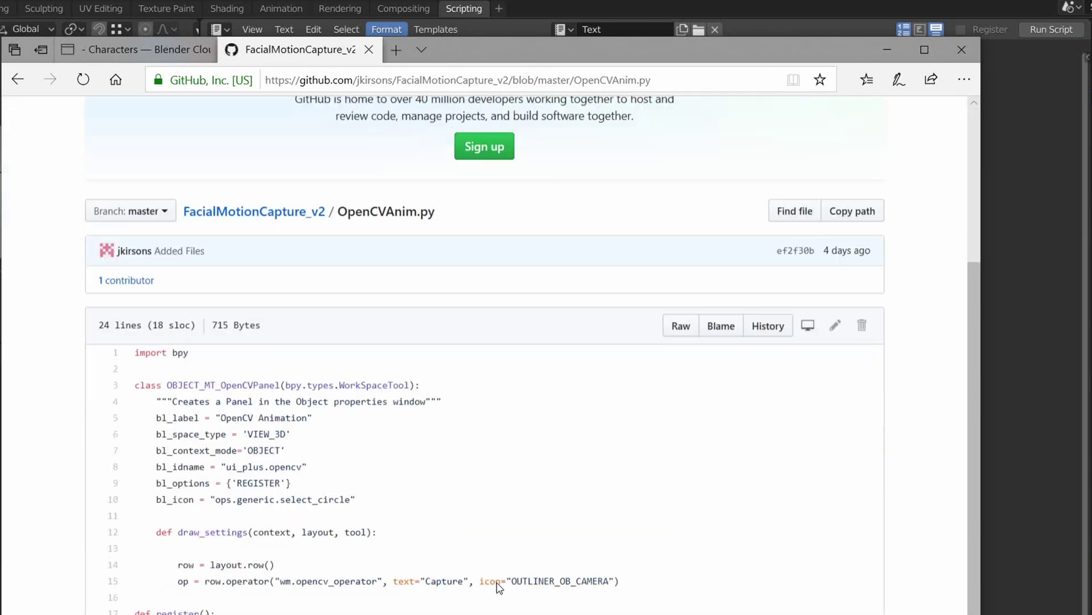
pyautogui.click(683, 263)
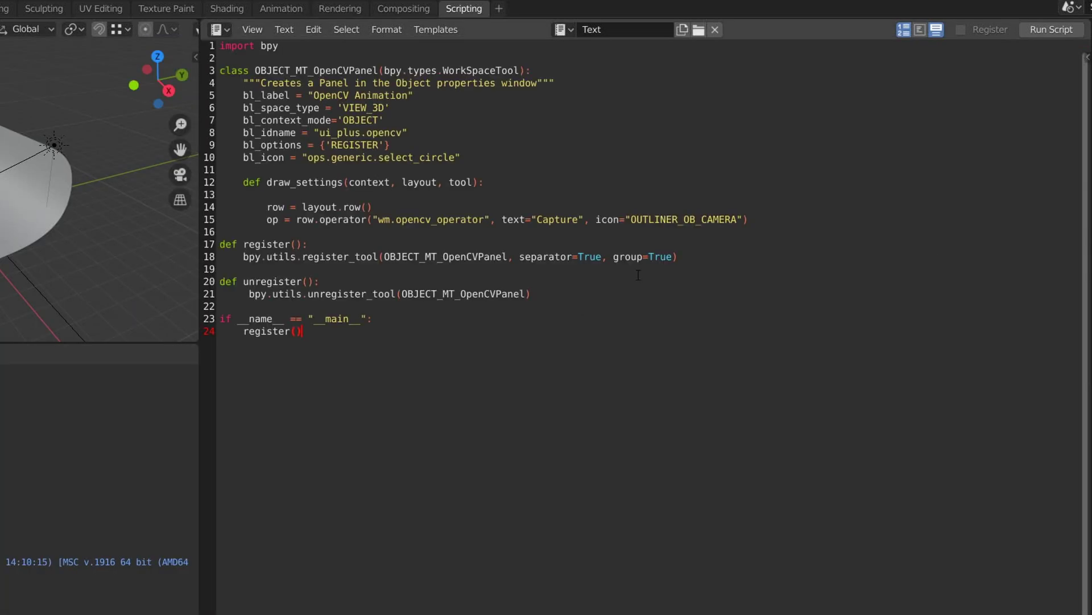
# Rename the second text block OpenCVAnim.py using the name copied from the raw page's address
pyautogui.hotkey('alt', 'Tab')
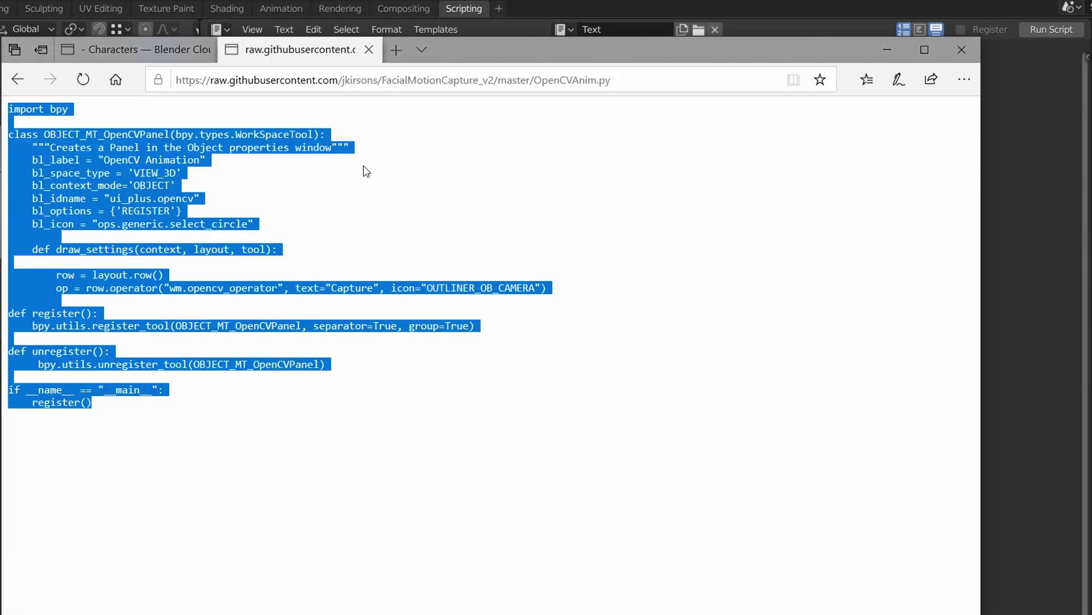
pyautogui.moveTo(639, 74); pyautogui.dragTo(537, 77)
pyautogui.hotkey('ctrl', 'c')
pyautogui.hotkey('alt', 'Tab')
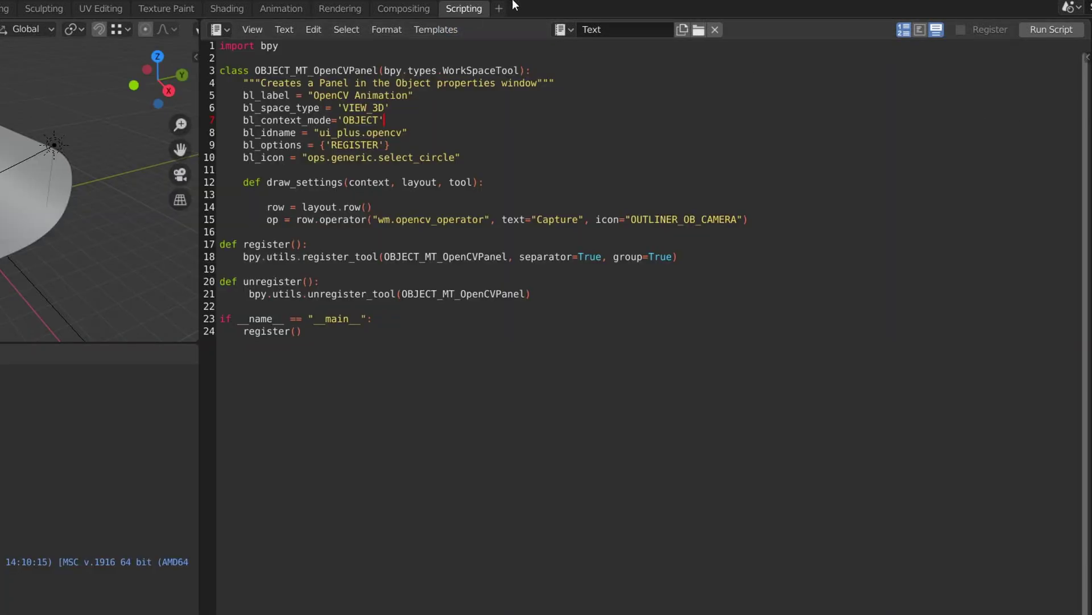
pyautogui.click(643, 33)
pyautogui.hotkey('ctrl', 'v')
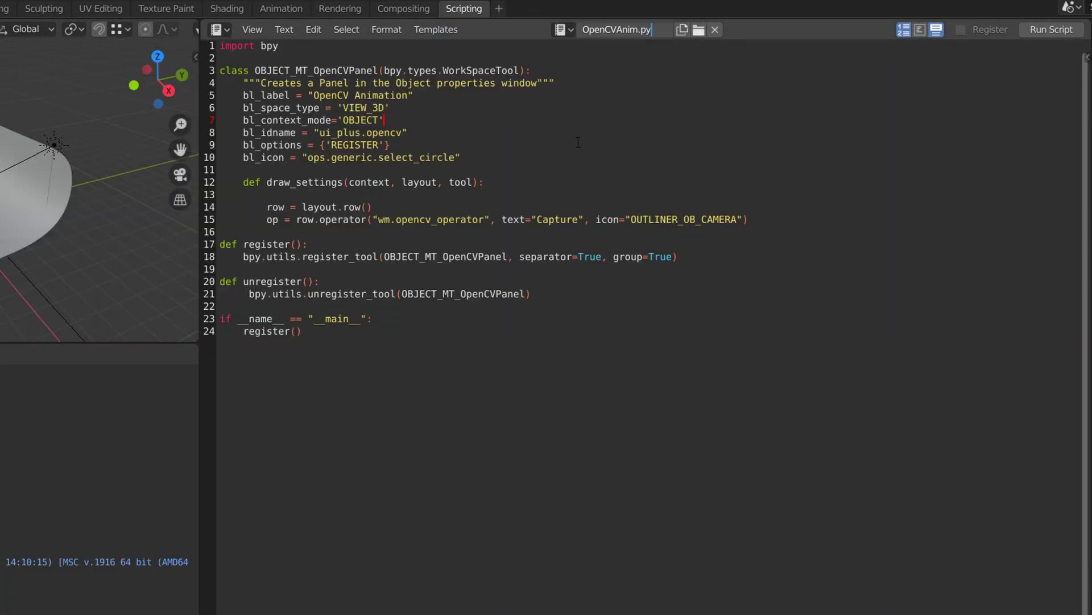
pyautogui.press('Return')
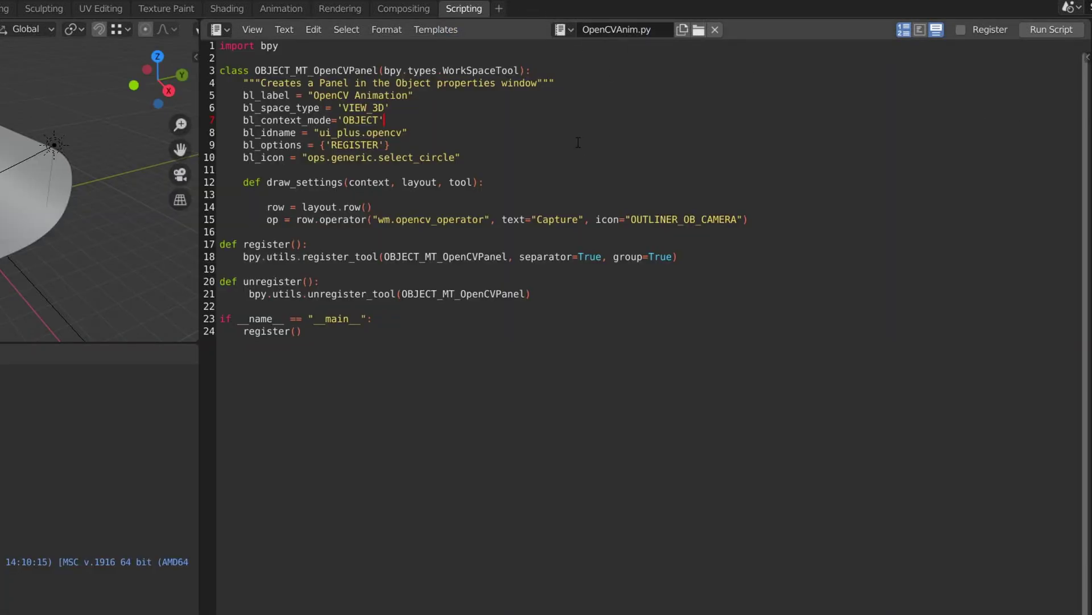
# In OpenCVAnimOperator.py, replace the username placeholder in the lbfmodel.yaml path with the user's account name
pyautogui.click(560, 33)
pyautogui.click(596, 100)
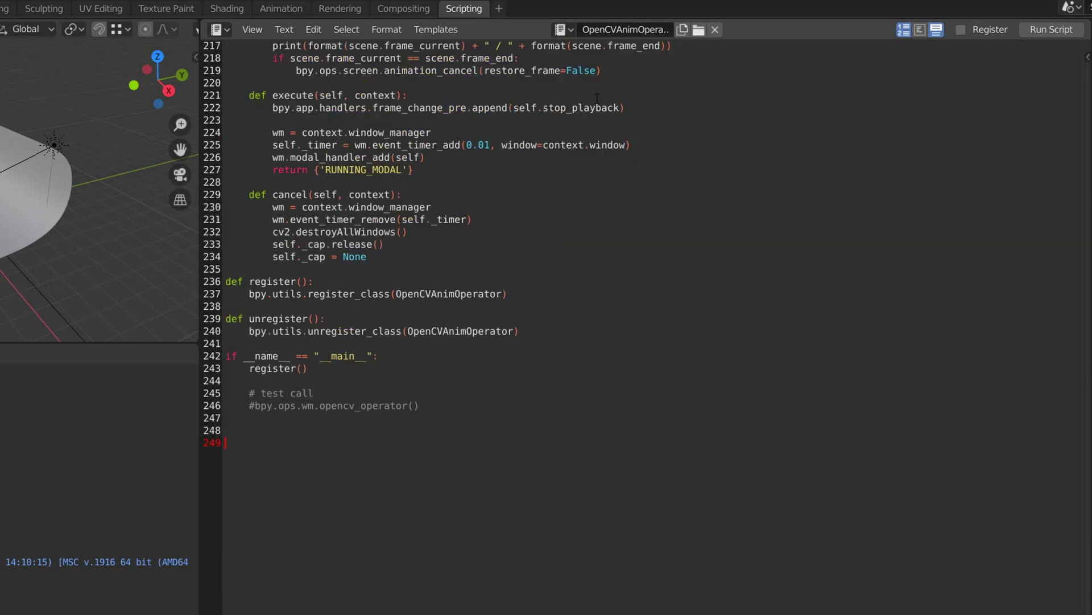
pyautogui.scroll(20, 538, 120)
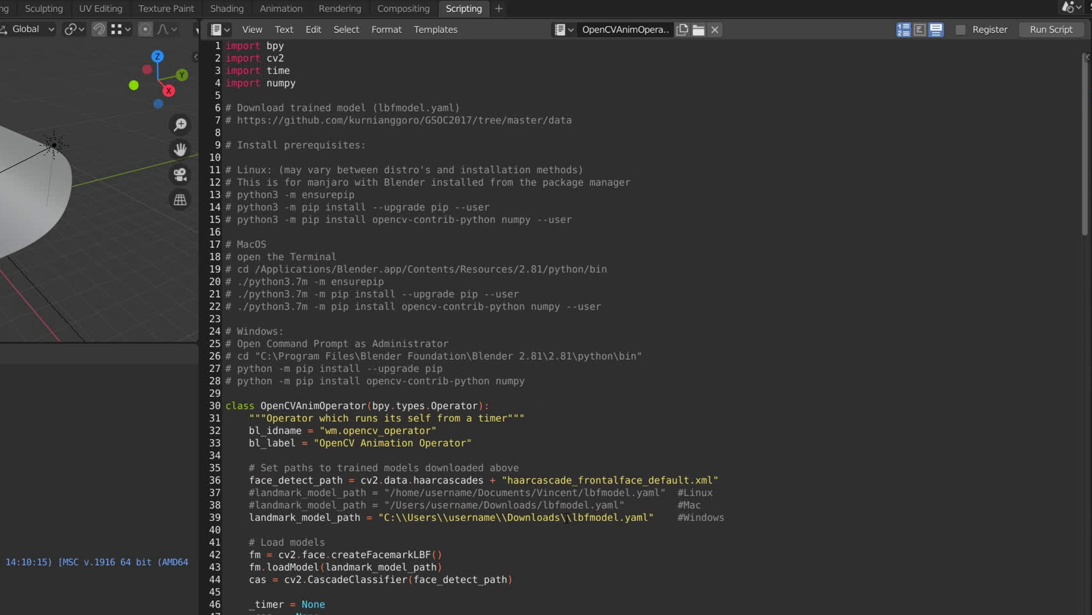
pyautogui.moveTo(449, 519); pyautogui.dragTo(496, 517)
pyautogui.write('Jason')
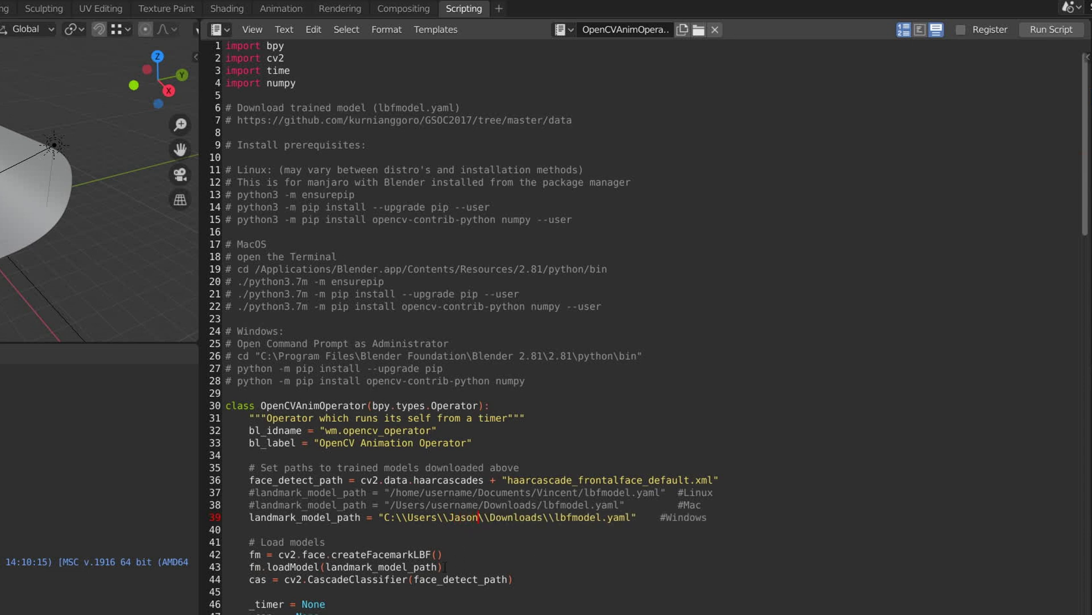
# Tick Register, run OpenCVAnimOperator.py, and switch back to OpenCVAnim.py
pyautogui.click(960, 30)
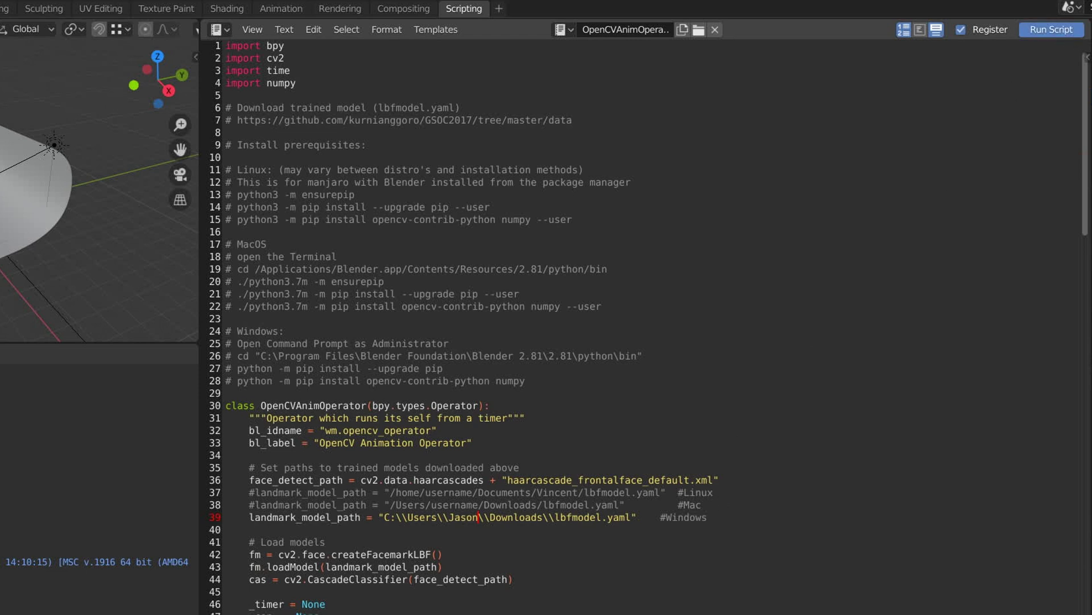
pyautogui.click(1051, 30)
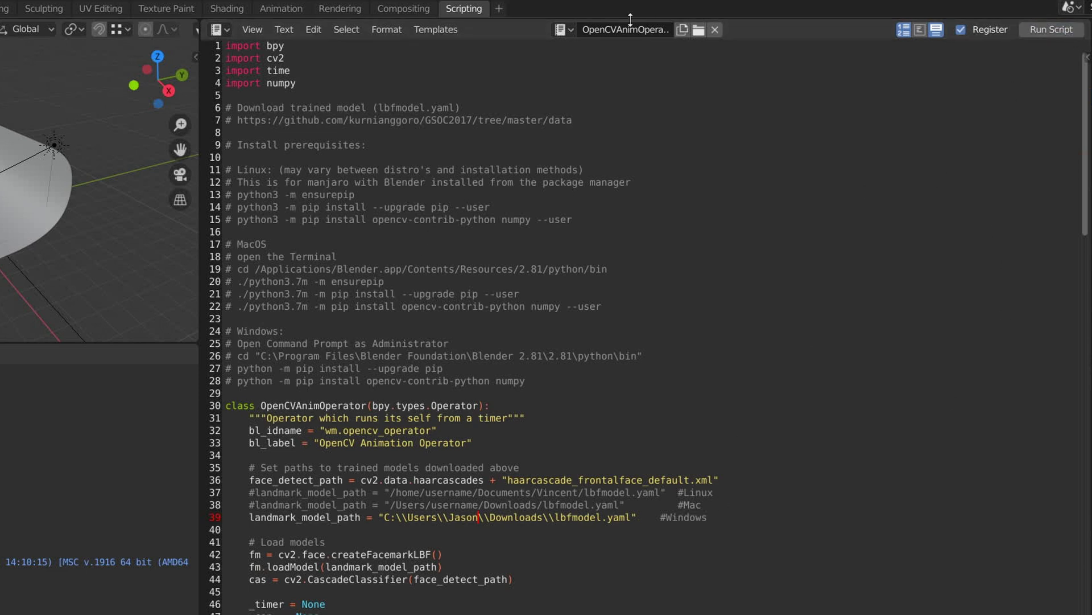
pyautogui.click(562, 29)
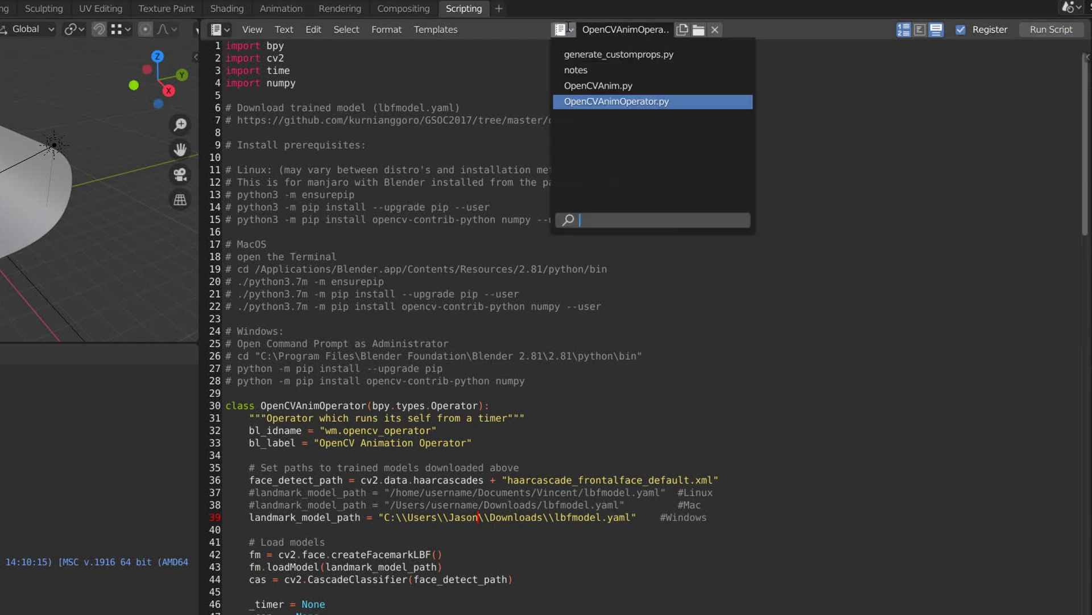
pyautogui.click(597, 85)
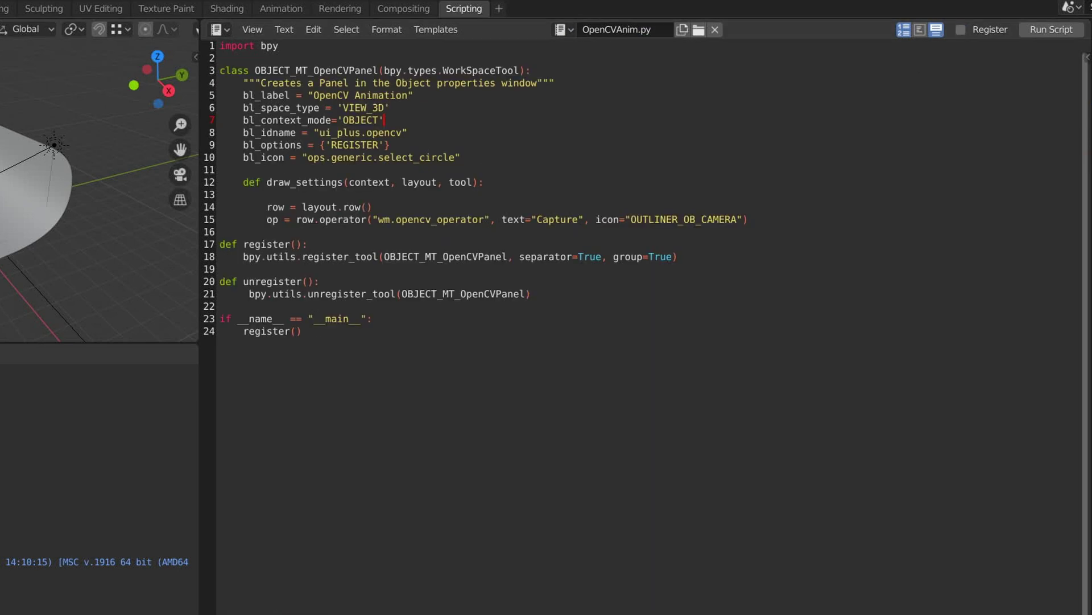
# Run the OpenCVAnim panel script, frame Vincent in Layout, and start OpenCV Animation webcam capture
pyautogui.click(1050, 30)
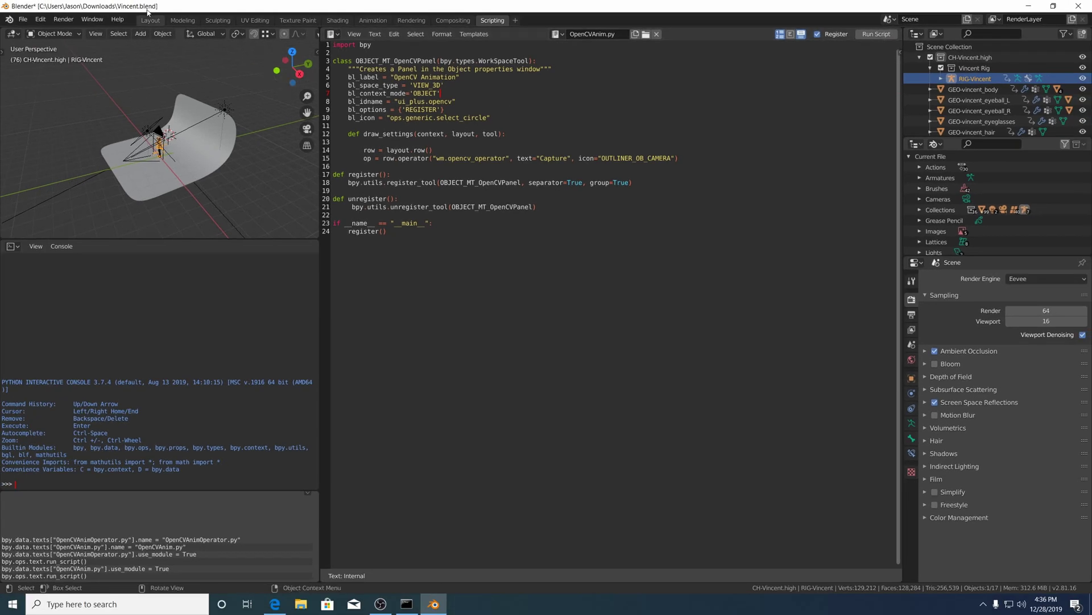
pyautogui.click(149, 22)
pyautogui.moveTo(355, 132); pyautogui.dragTo(375, 108, button='middle')
pyautogui.scroll(5, 375, 107)
pyautogui.scroll(-8, 379, 111)
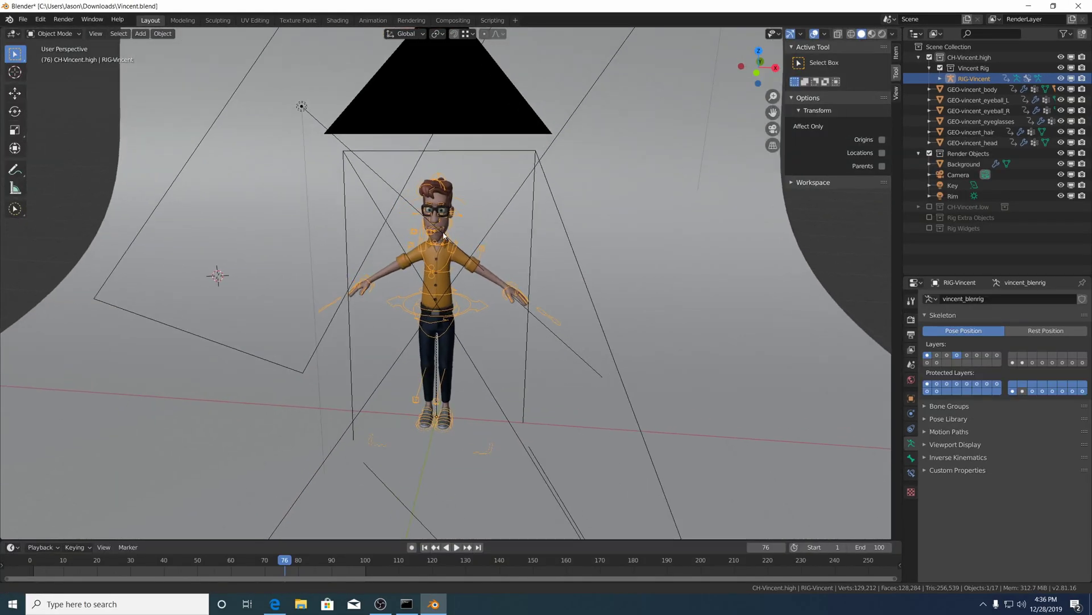
pyautogui.scroll(6, 414, 139)
pyautogui.moveTo(414, 139); pyautogui.dragTo(461, 262, button='middle')
pyautogui.scroll(3, 462, 262)
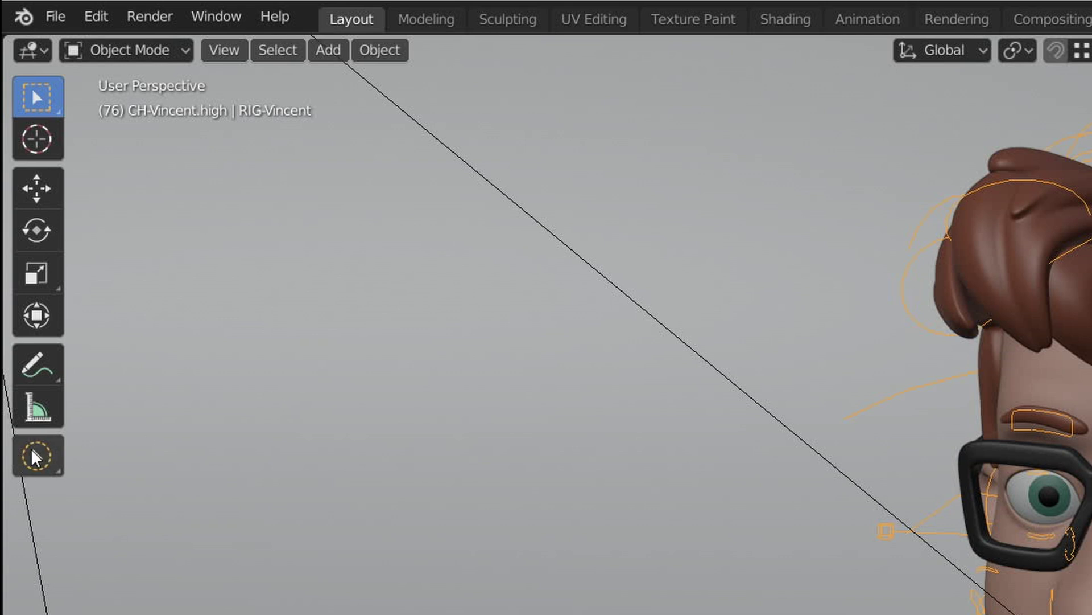
pyautogui.click(37, 456)
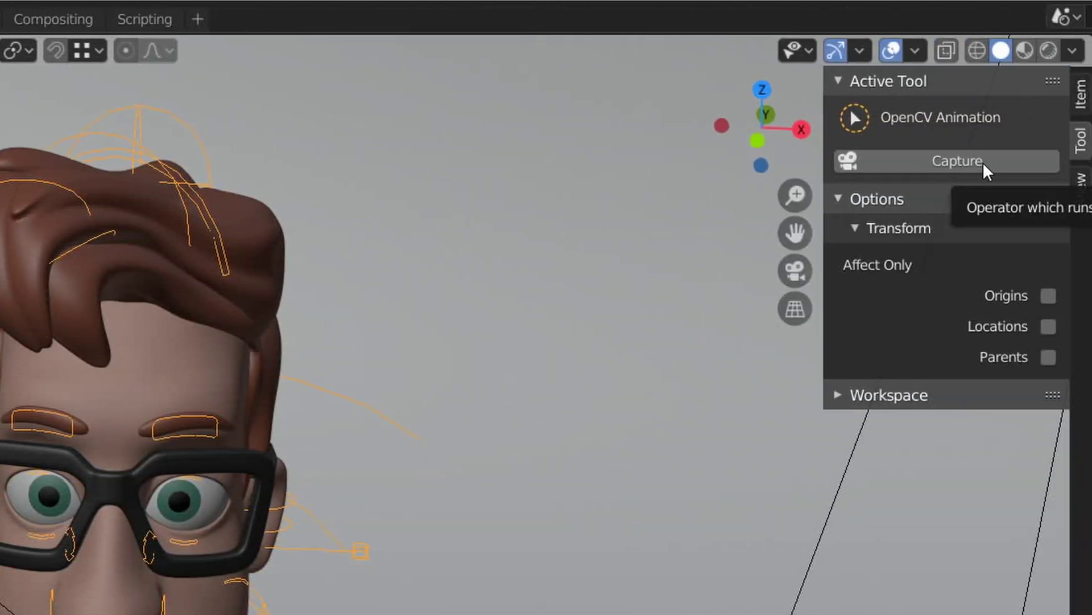
pyautogui.click(983, 162)
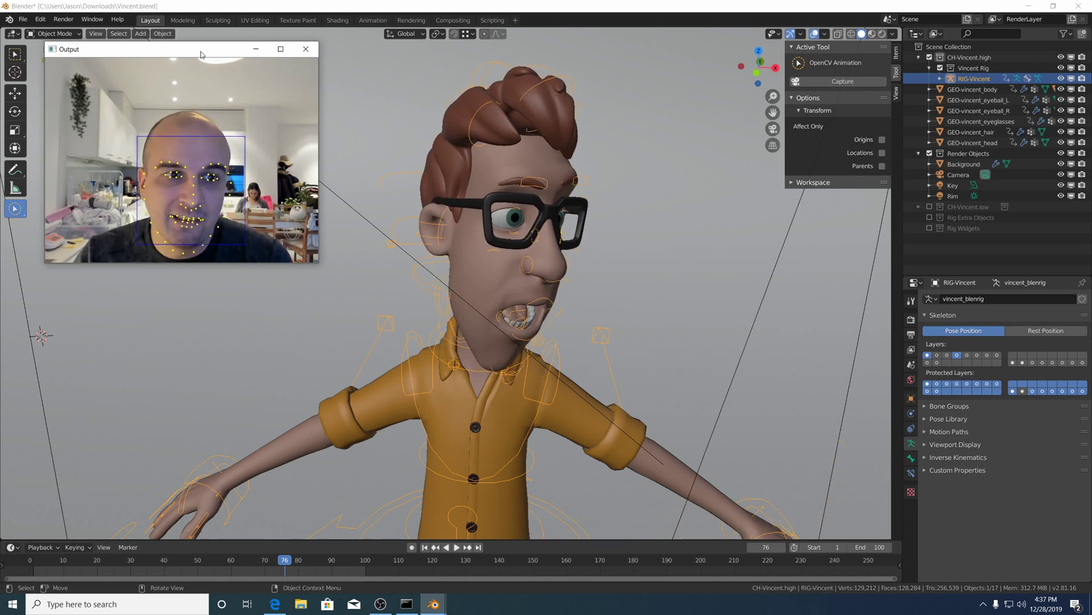
# Move the webcam Output window off Vincent's face, then stop capture with Esc
pyautogui.moveTo(187, 49); pyautogui.dragTo(763, 51)
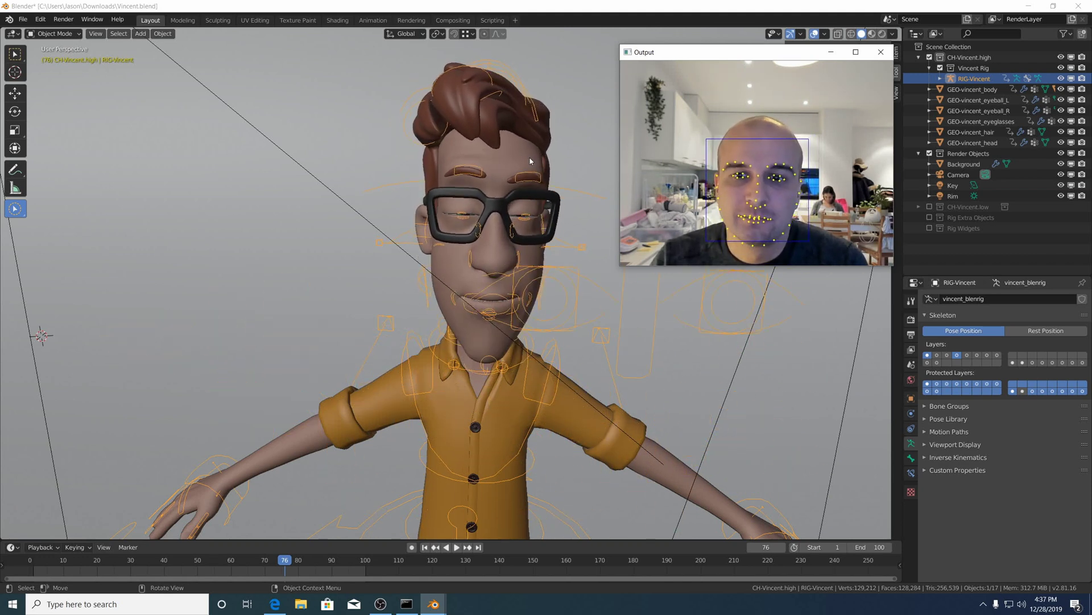
pyautogui.press('Escape')
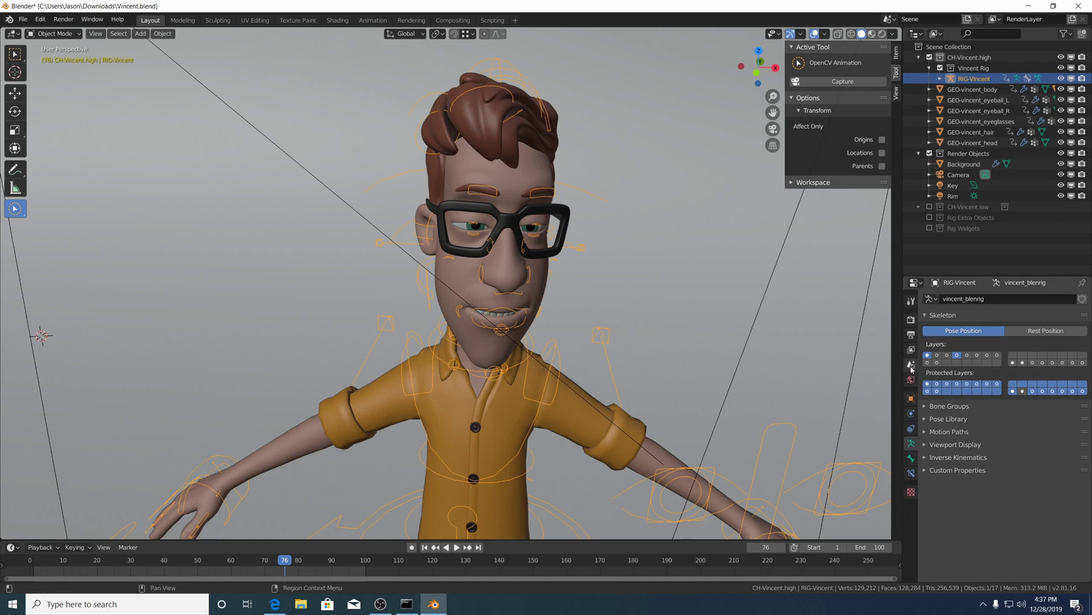
# Enable Simplify in Render properties with viewport Max Subdivision set to 0
pyautogui.click(911, 319)
pyautogui.click(934, 512)
pyautogui.click(923, 512)
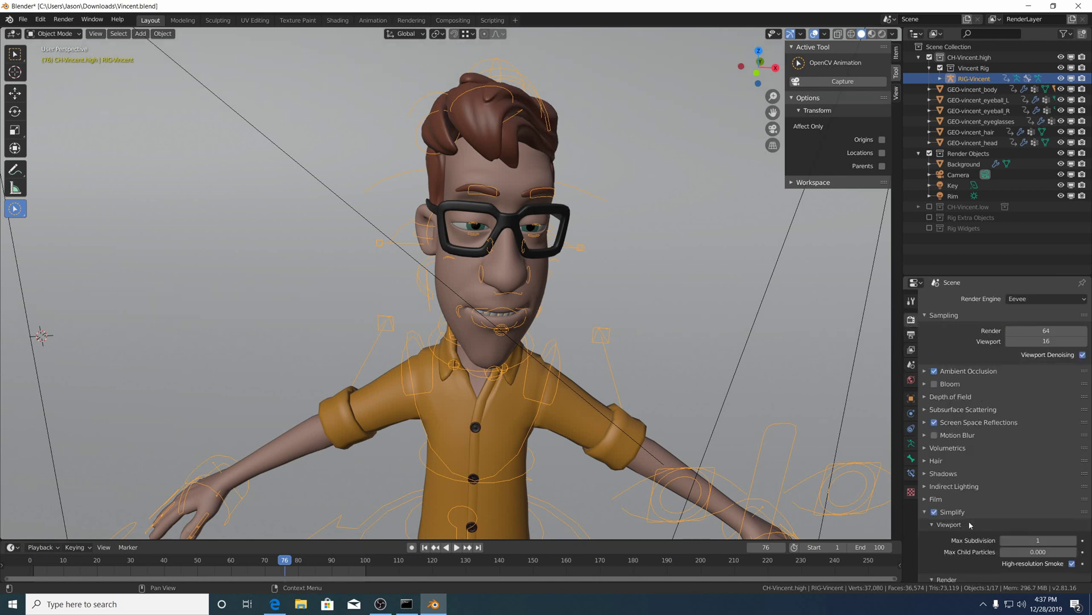
pyautogui.click(1003, 541)
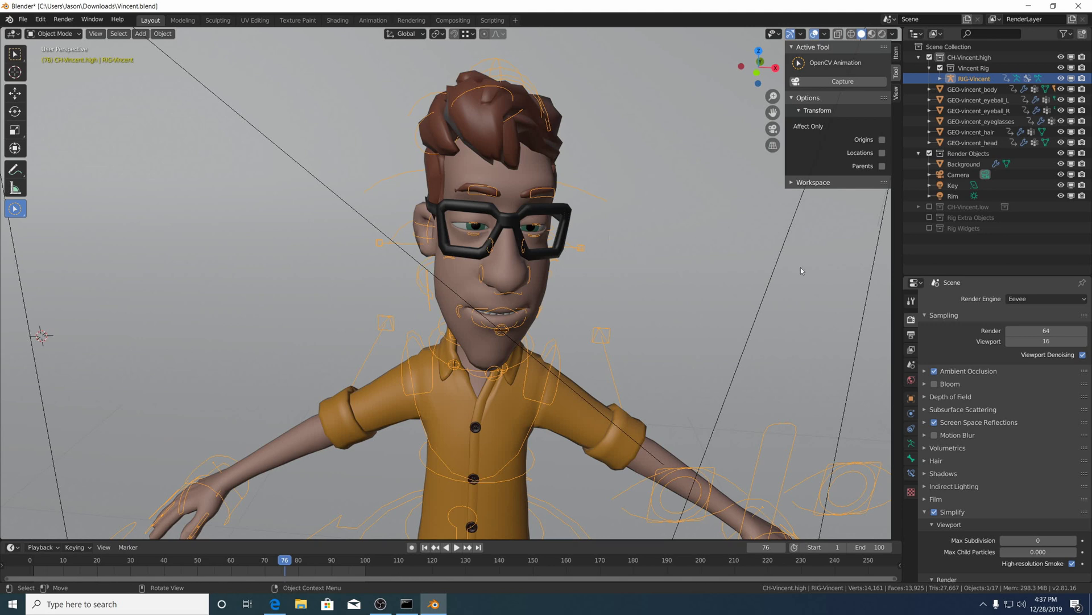
# Run webcam face capture on Vincent again, bringing the Output window forward, then stop it
pyautogui.moveTo(800, 275)
pyautogui.mouseDown(button='middle')
pyautogui.moveTo(763, 288)
pyautogui.moveTo(785, 262)
pyautogui.mouseUp(button='middle')
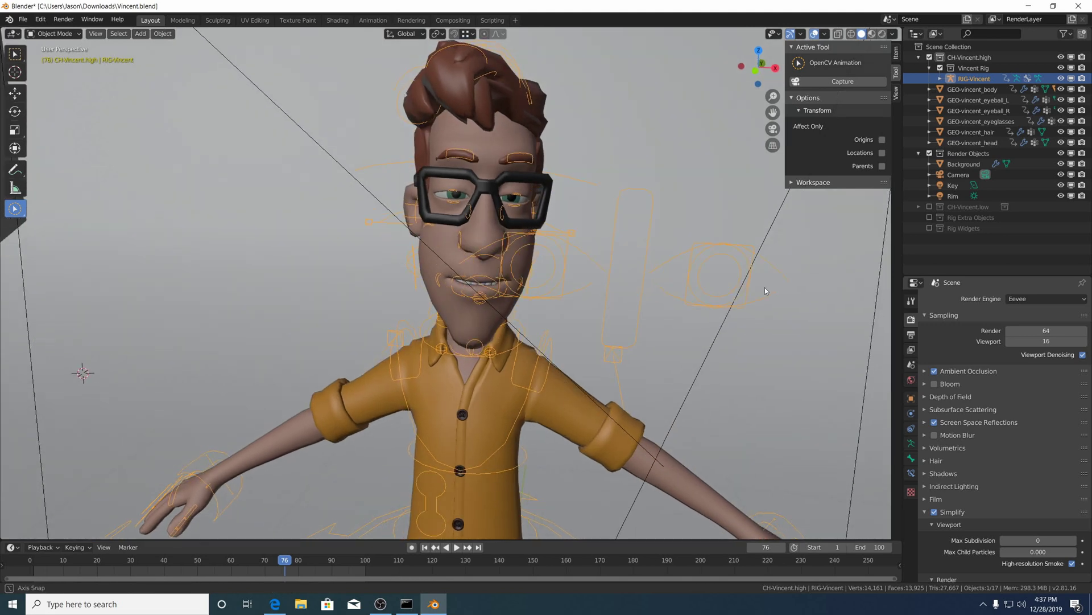
pyautogui.click(844, 82)
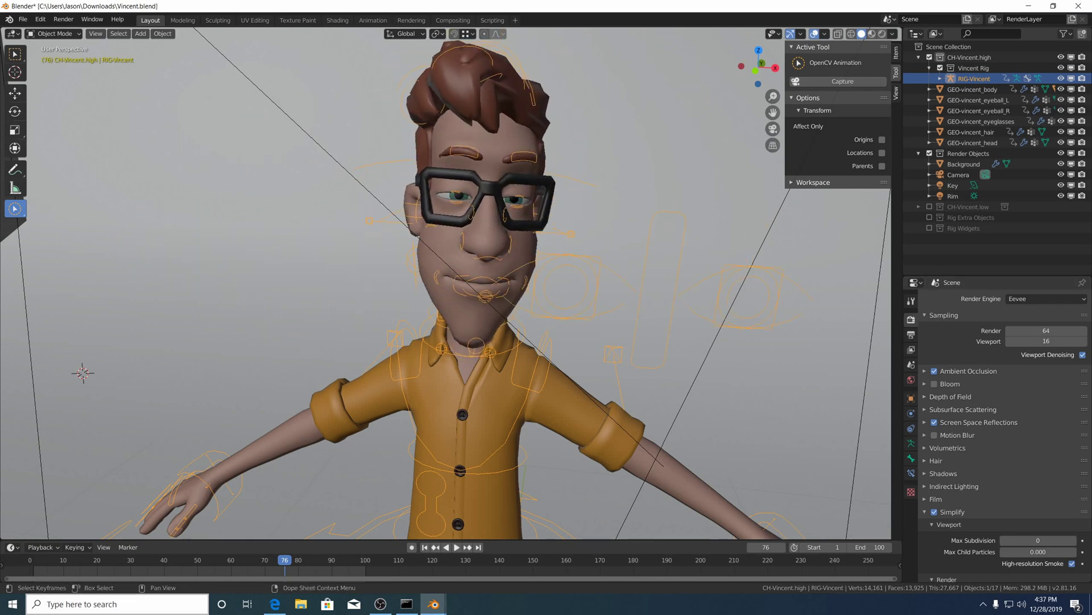
pyautogui.moveTo(434, 605)
pyautogui.click(491, 560)
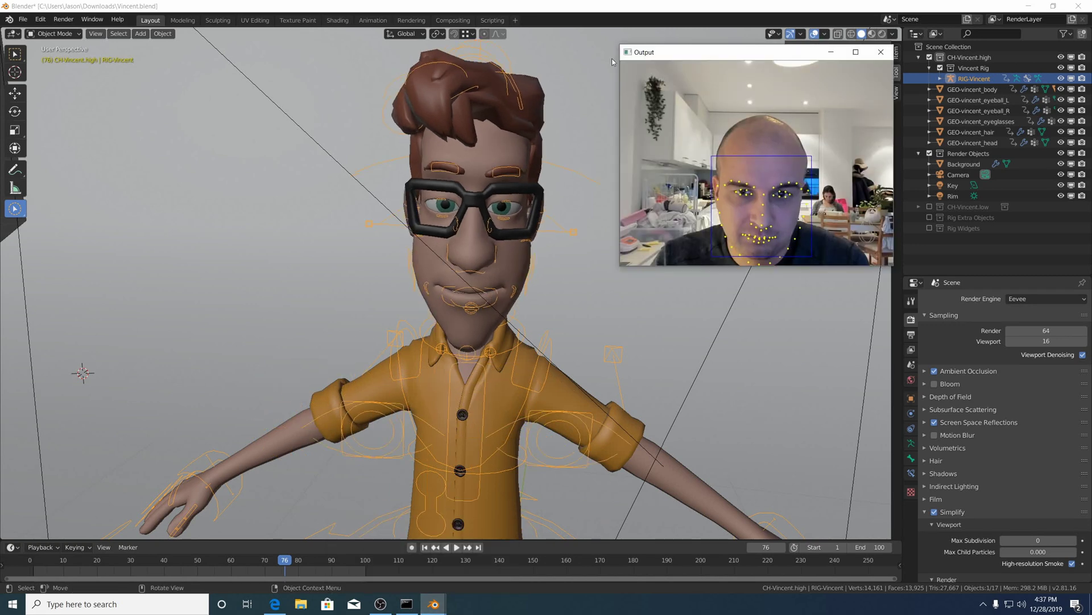
pyautogui.moveTo(724, 57); pyautogui.dragTo(713, 77)
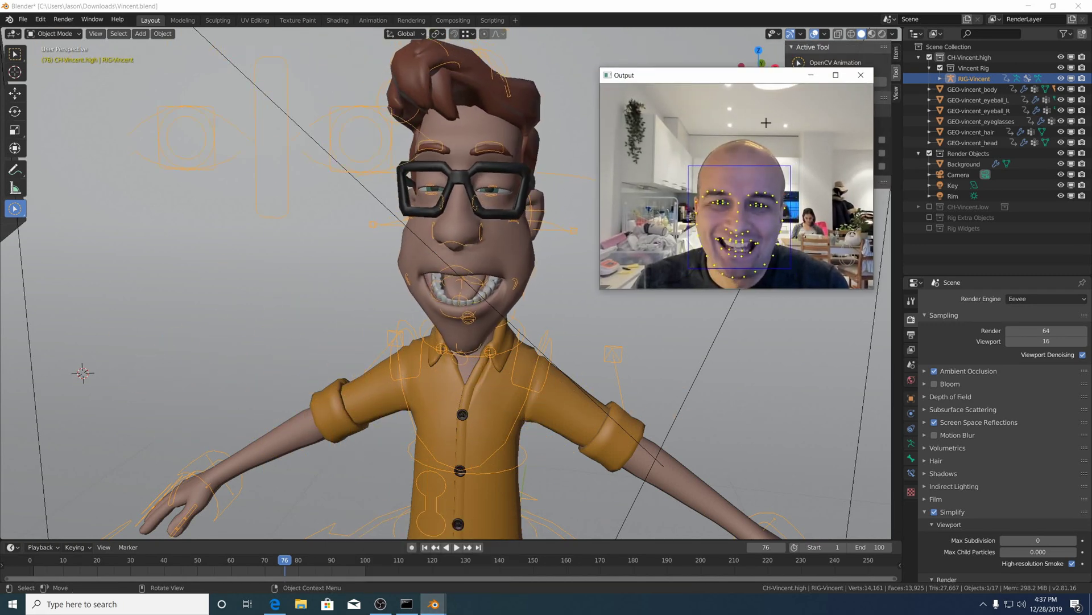
pyautogui.press('Escape')
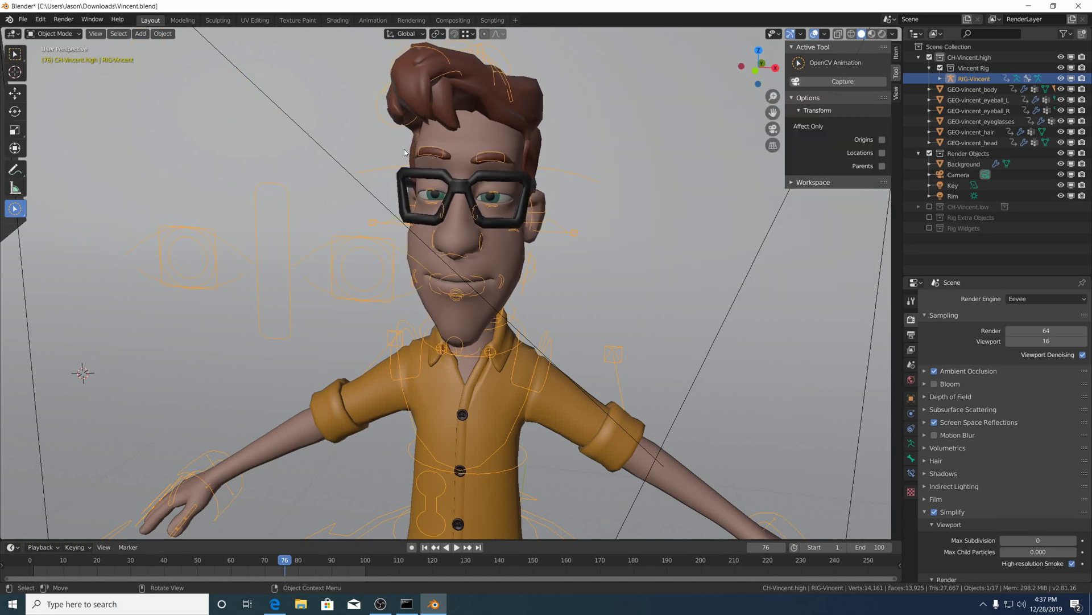
# Open OpenCVAnimOperator.py in the Scripting text editor and scroll down to init_camera
pyautogui.click(492, 20)
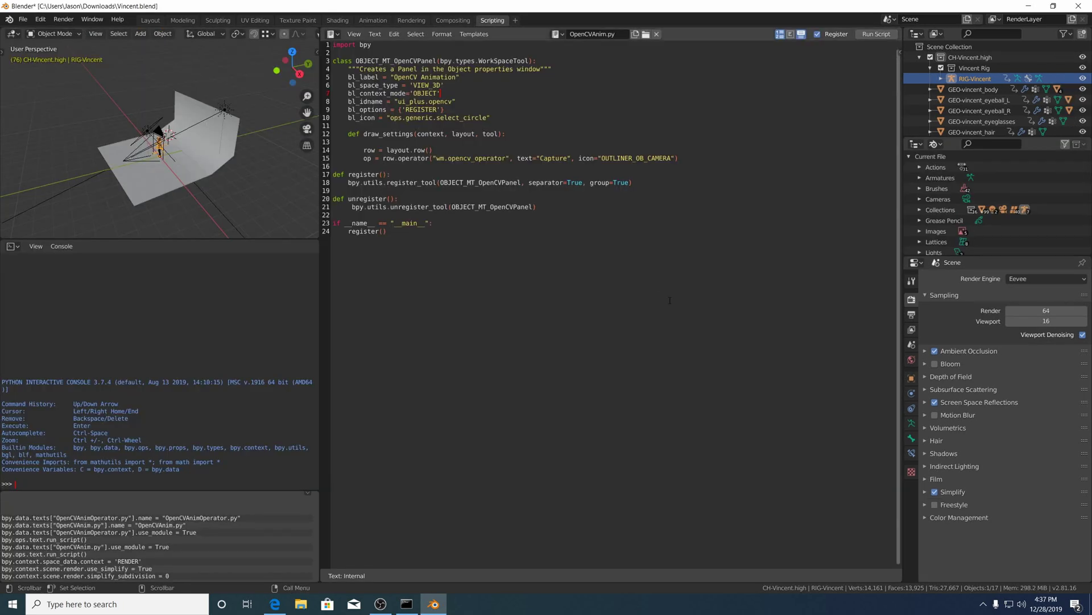
pyautogui.click(460, 38)
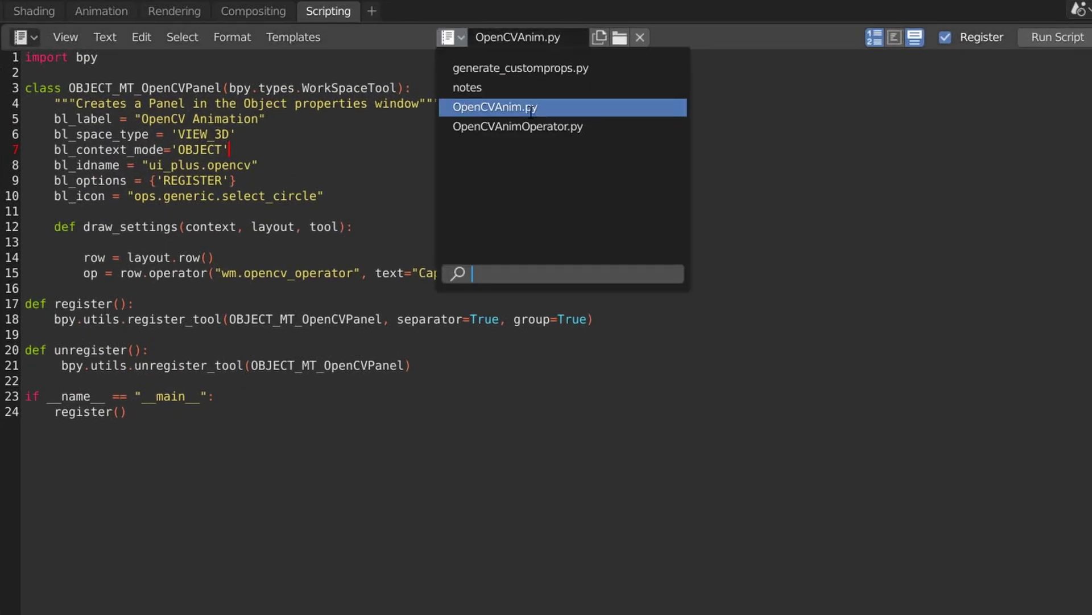
pyautogui.click(529, 124)
pyautogui.click(637, 440)
pyautogui.scroll(-8, 638, 440)
pyautogui.scroll(-20, 637, 440)
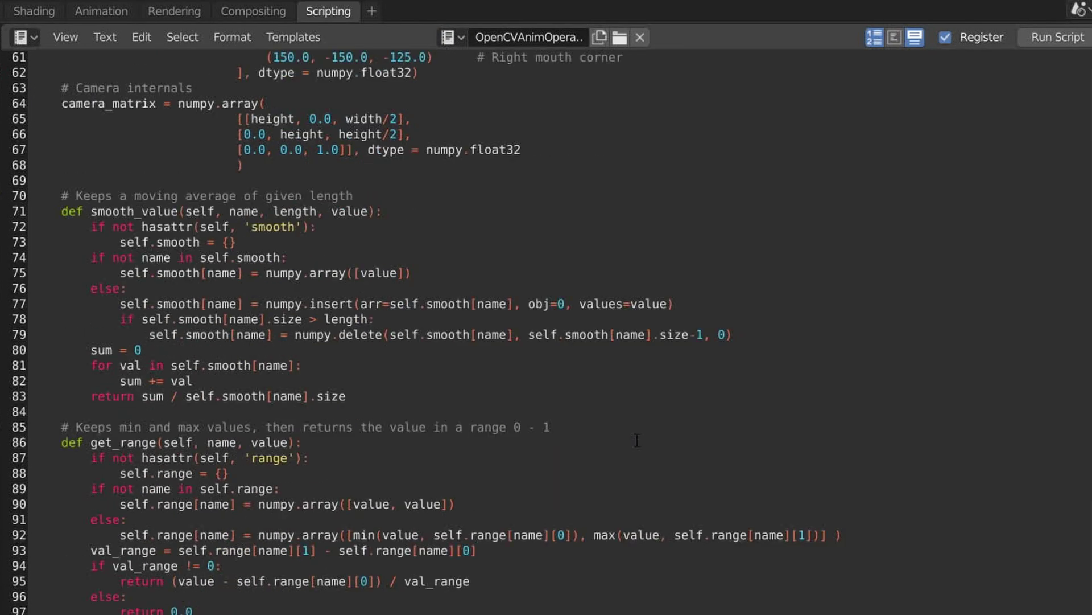
pyautogui.scroll(-6, 630, 442)
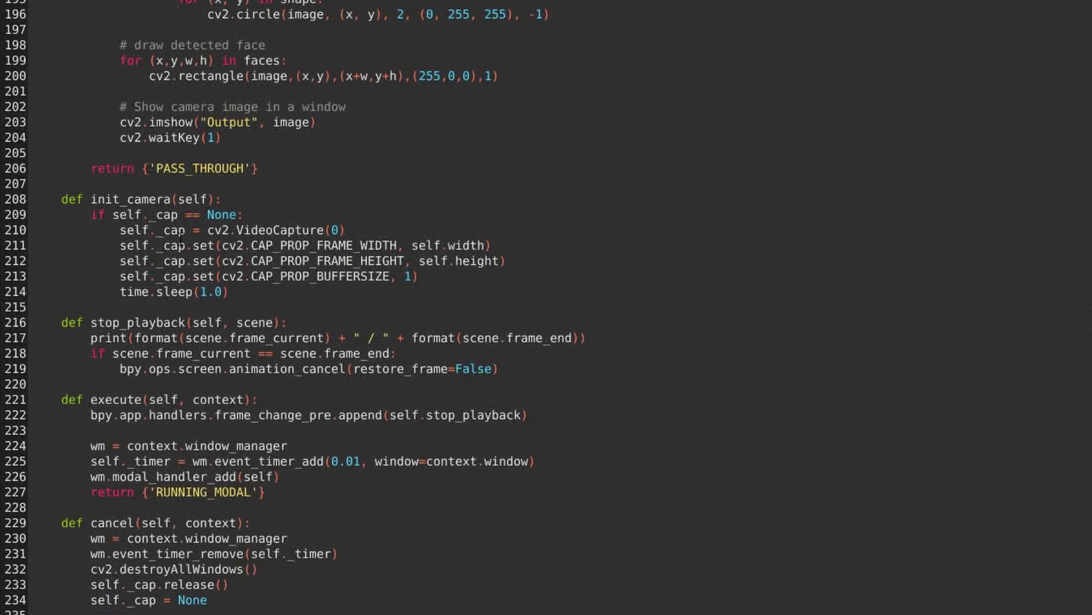
# Change cv2.VideoCapture(0) to cv2.VideoCapture(2) on line 210
pyautogui.doubleClick(204, 292)
pyautogui.doubleClick(335, 230)
pyautogui.write('1')
pyautogui.doubleClick(335, 229)
pyautogui.write('2')
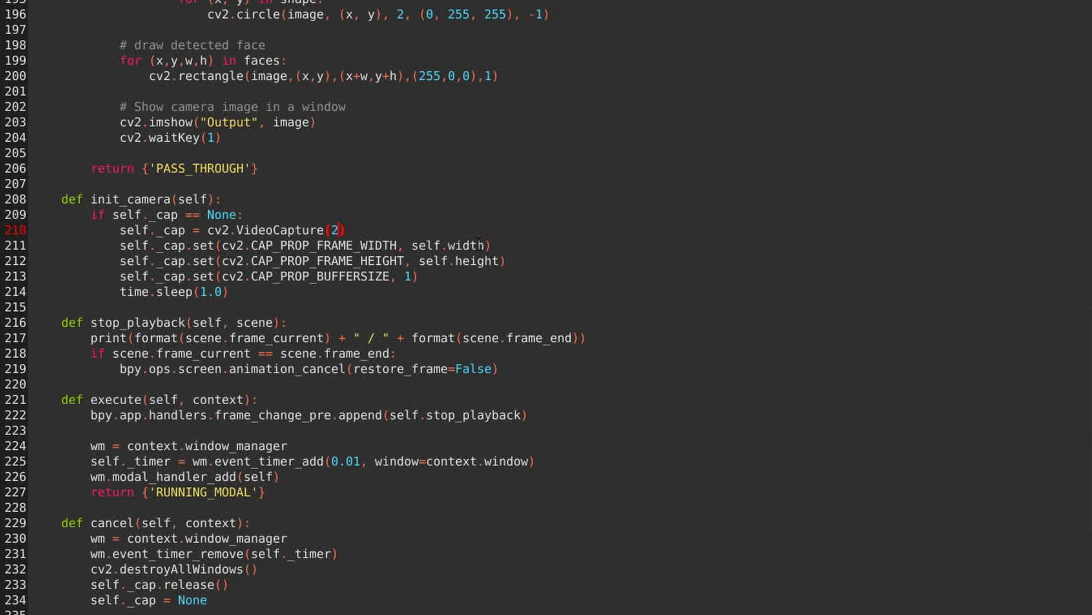